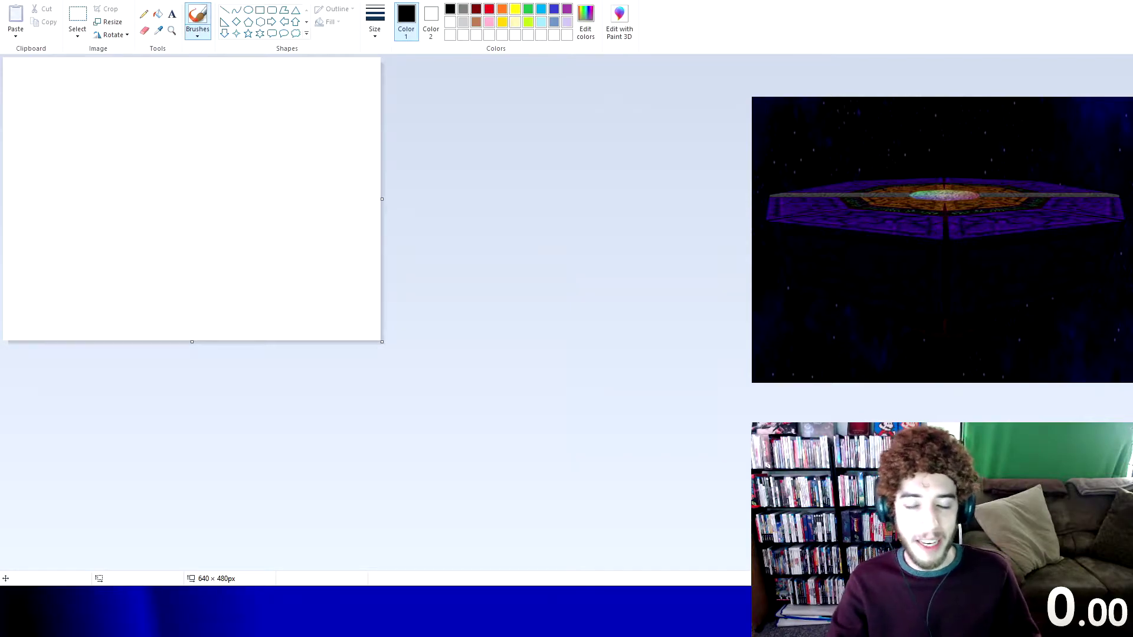
# Fill the canvas black and draw the purple octagon's bottom, right and left edges
pyautogui.click(225, 10)
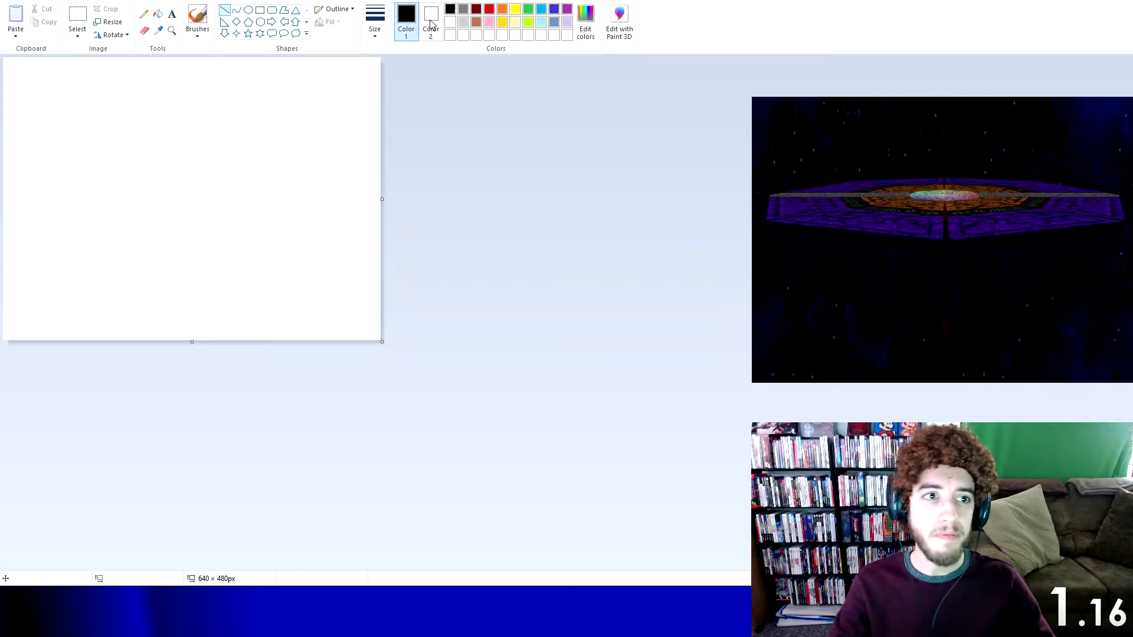
pyautogui.click(236, 196)
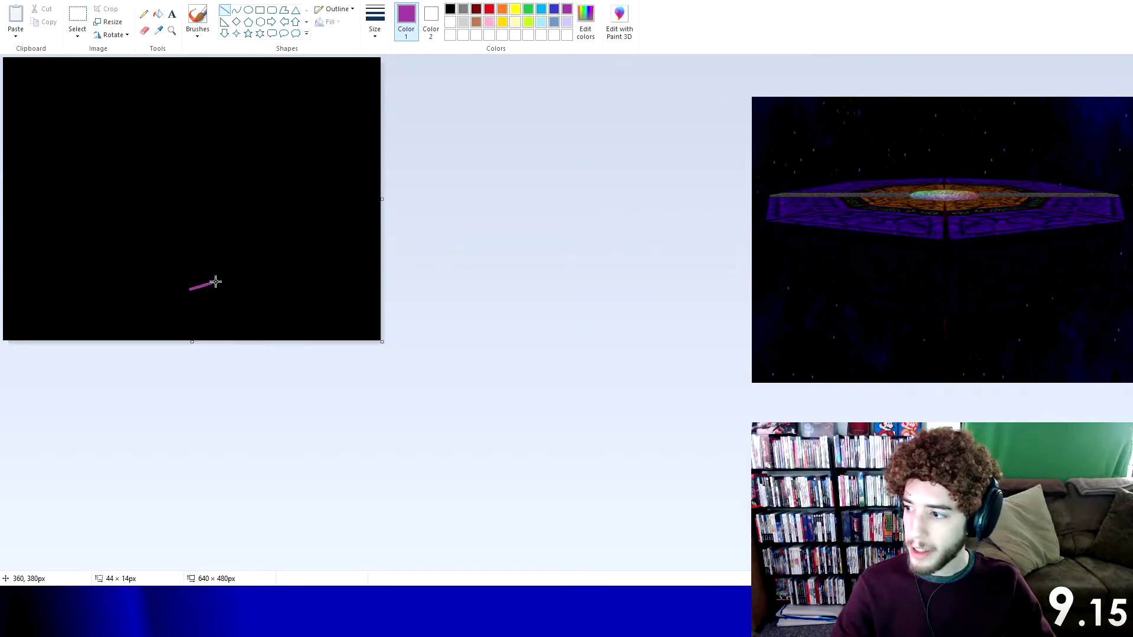
pyautogui.moveTo(216, 282)
pyautogui.mouseDown()
pyautogui.moveTo(321, 257)
pyautogui.moveTo(86, 261)
pyautogui.mouseUp()
pyautogui.moveTo(321, 258); pyautogui.dragTo(318, 199)
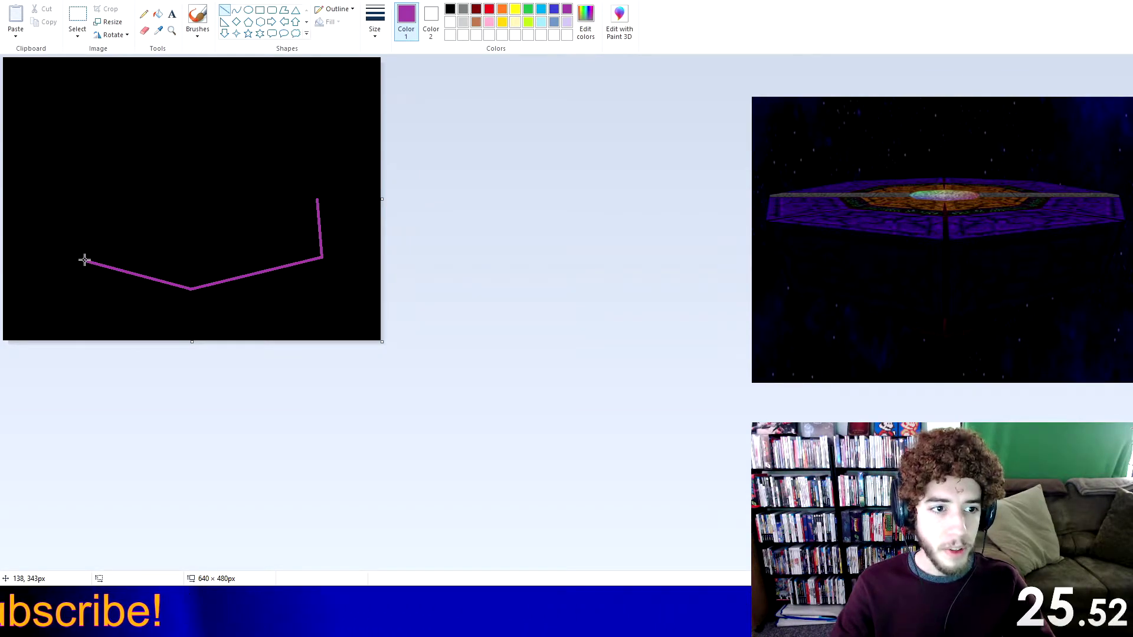
pyautogui.moveTo(85, 260); pyautogui.dragTo(71, 211)
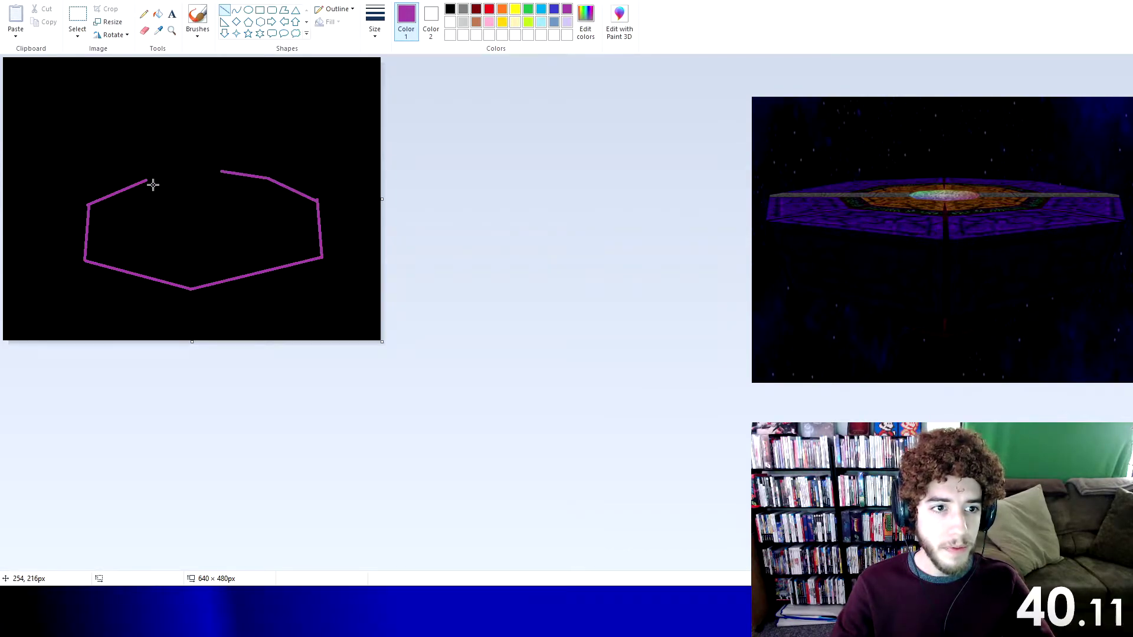
# Close the top of the purple octagon outline, redoing the top-left edge
pyautogui.moveTo(148, 180)
pyautogui.mouseDown()
pyautogui.moveTo(212, 172)
pyautogui.moveTo(193, 172)
pyautogui.mouseUp()
pyautogui.press('Escape')
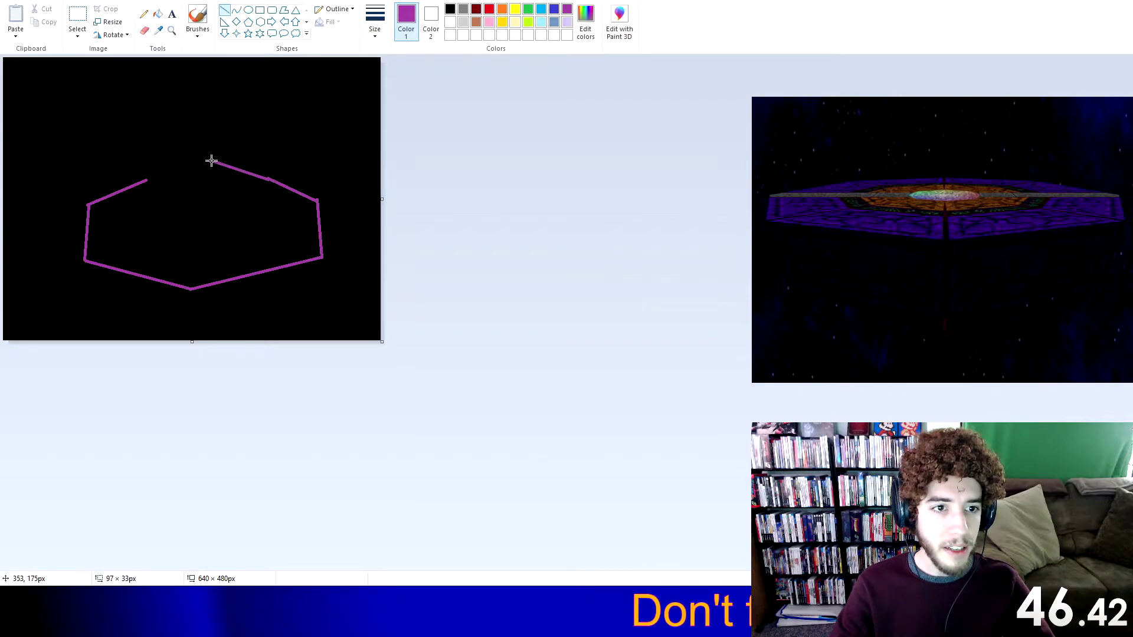
pyautogui.moveTo(268, 180); pyautogui.dragTo(203, 171)
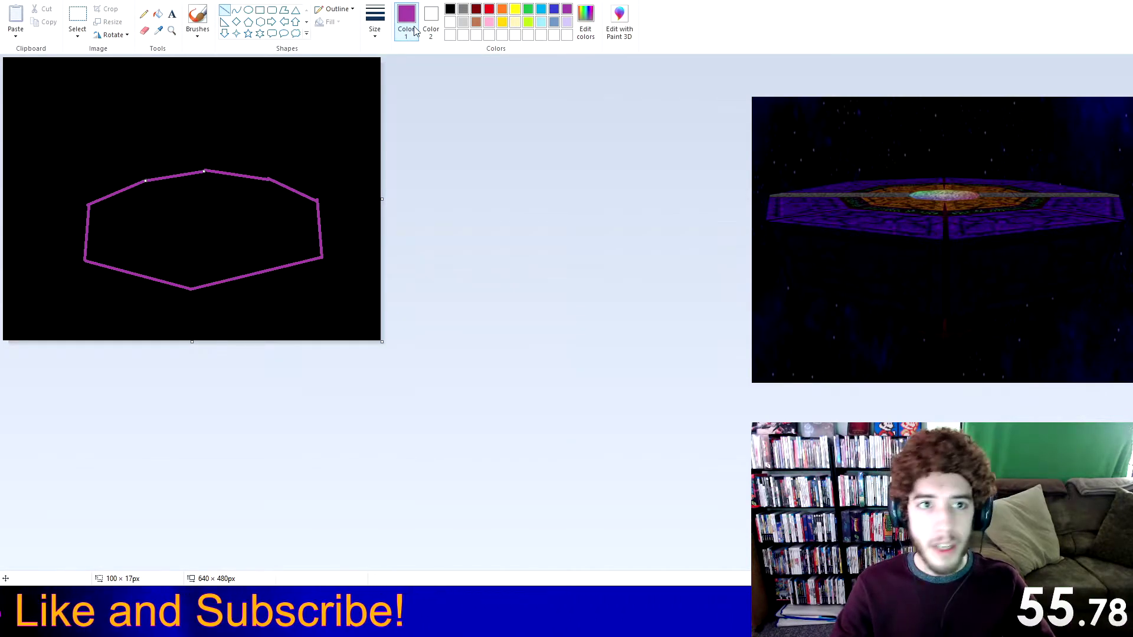
pyautogui.click(527, 11)
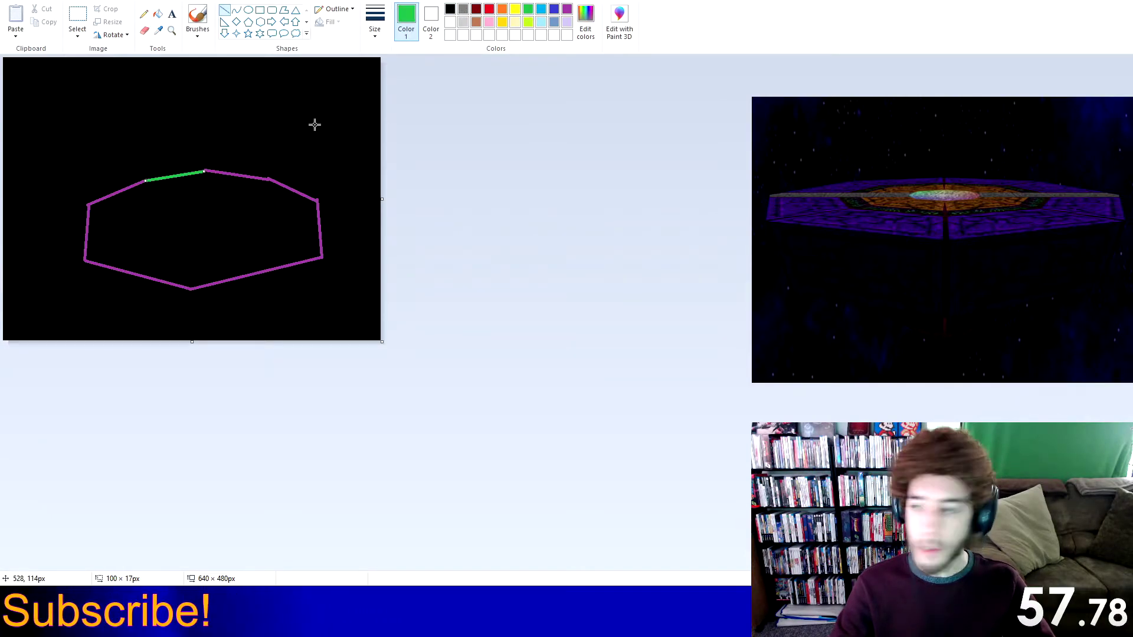
pyautogui.press('Delete')
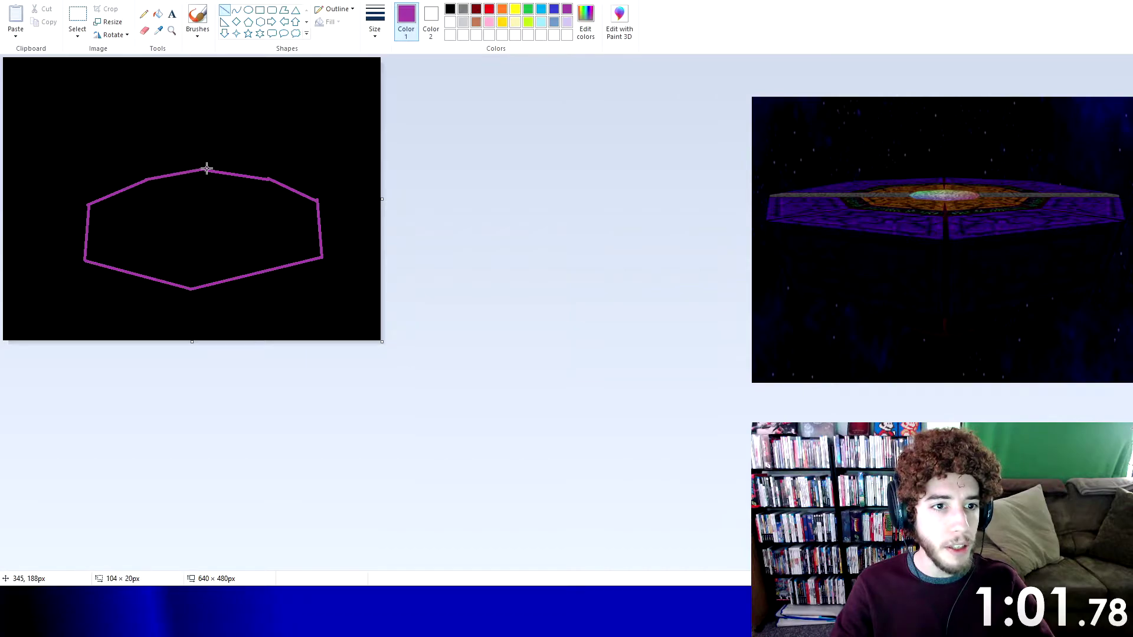
pyautogui.moveTo(206, 169); pyautogui.dragTo(202, 170)
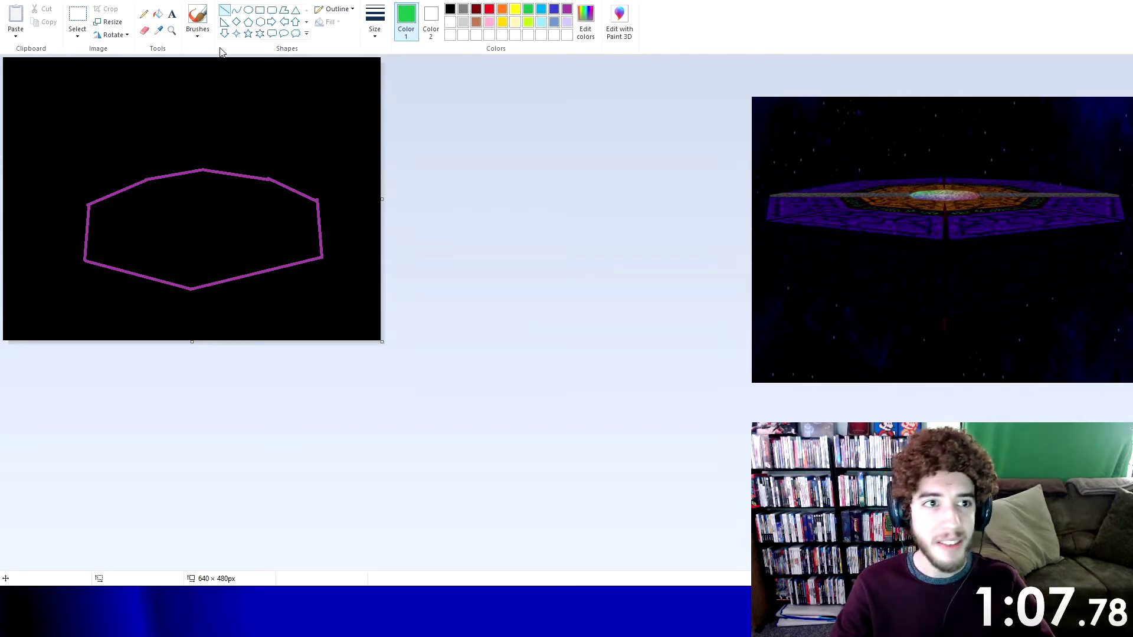
# Draw an oval at the platform centre and fill it white
pyautogui.click(248, 10)
pyautogui.moveTo(175, 213); pyautogui.dragTo(238, 240)
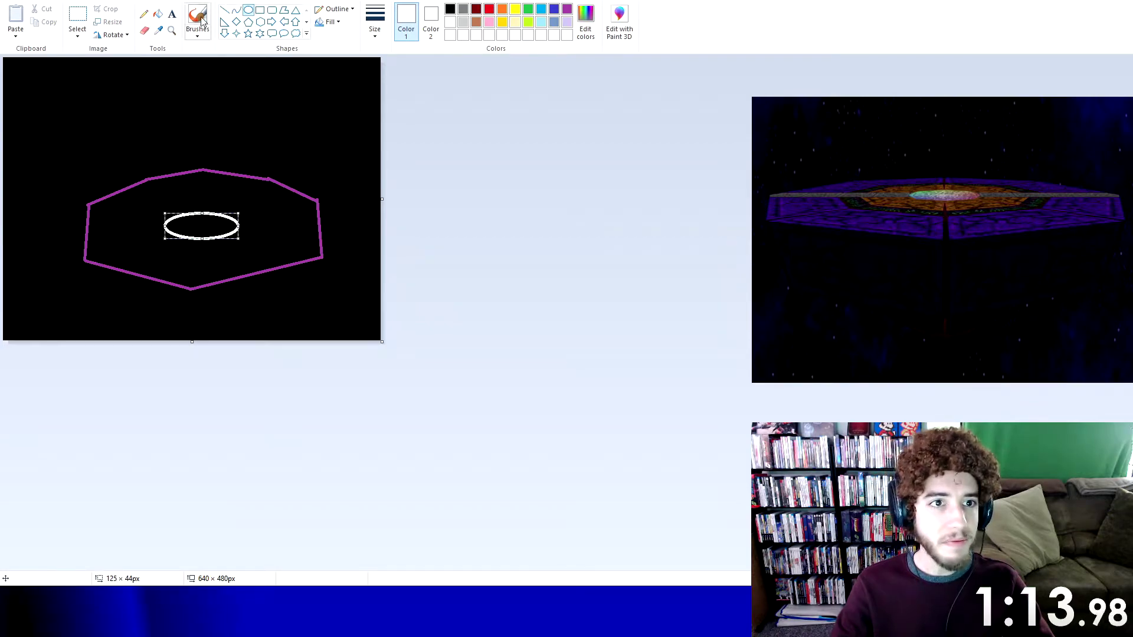
pyautogui.click(158, 13)
pyautogui.click(202, 225)
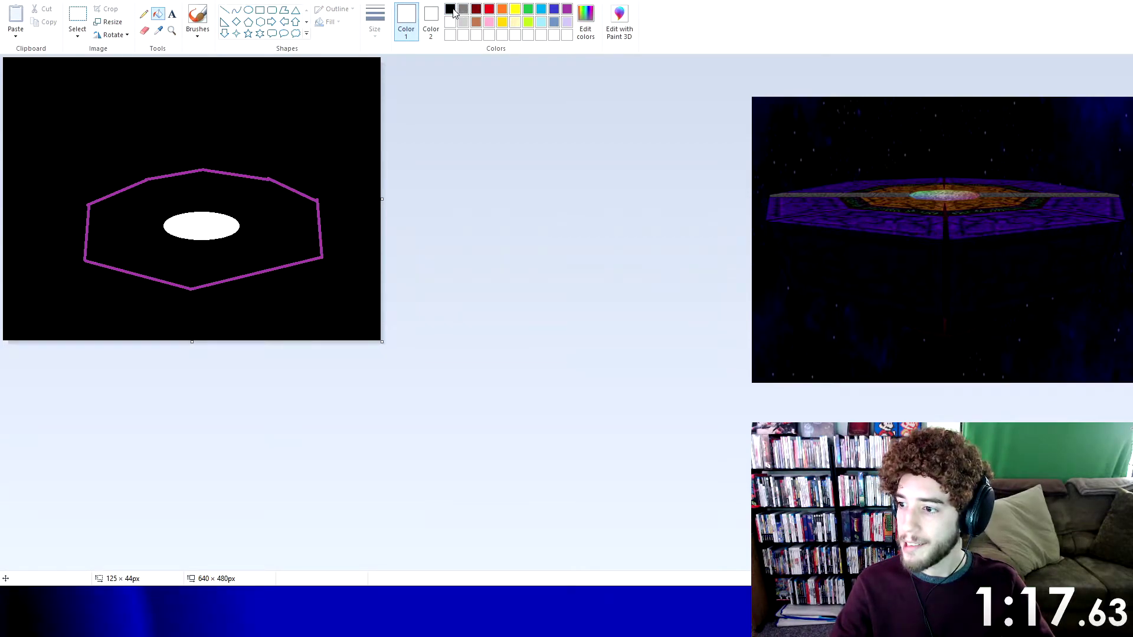
# Surround the white oval with an orange ellipse and a larger purple ellipse
pyautogui.click(501, 8)
pyautogui.click(248, 10)
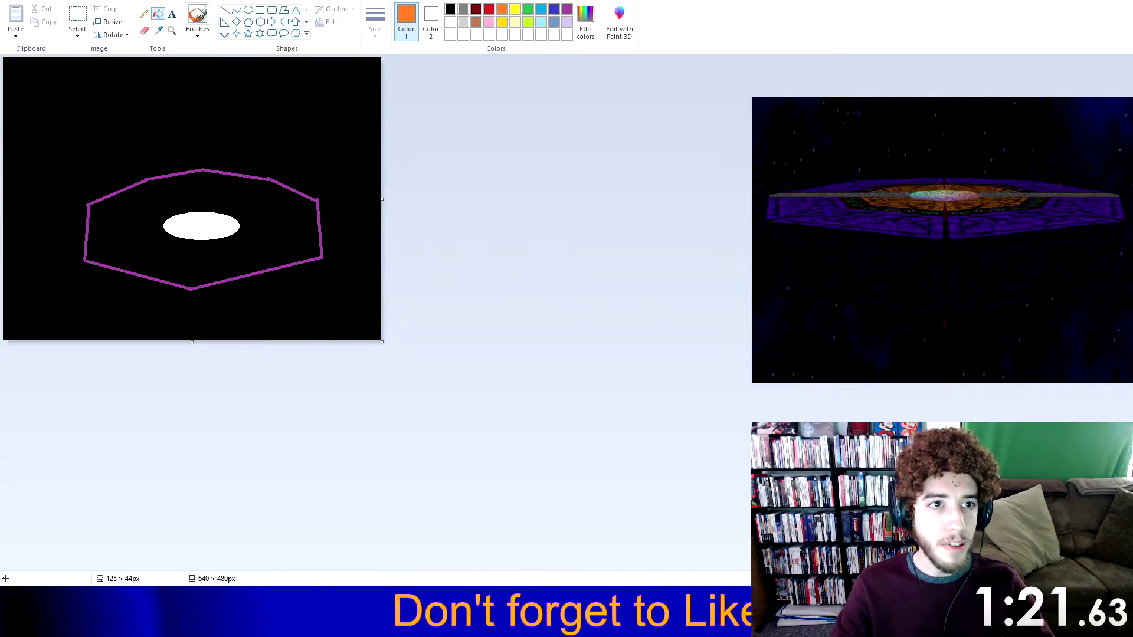
pyautogui.moveTo(140, 195); pyautogui.dragTo(264, 259)
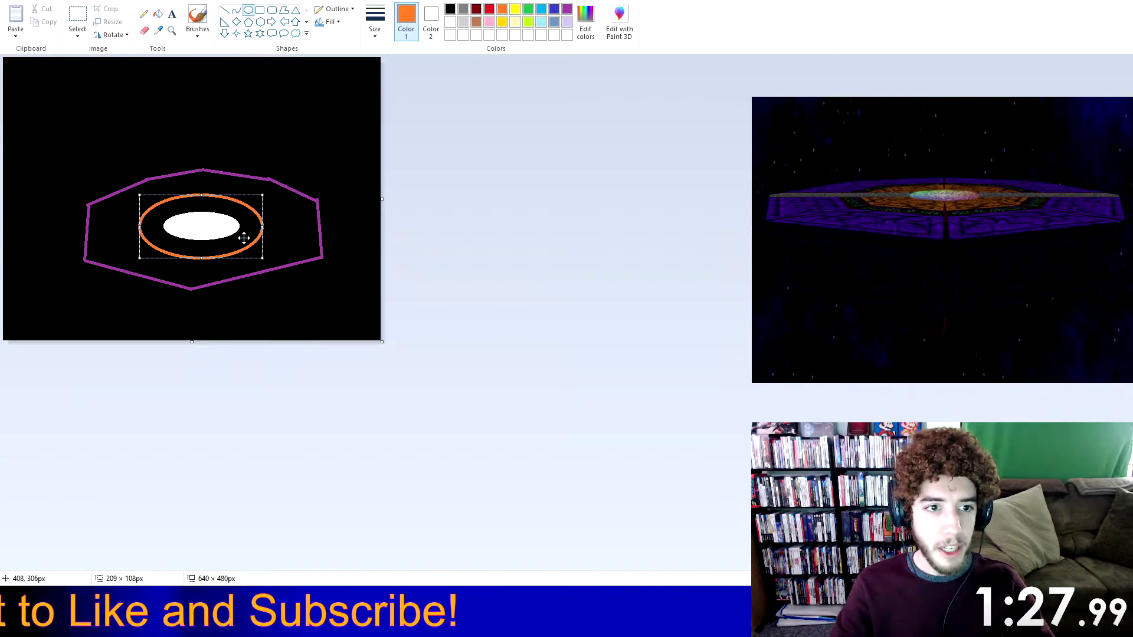
pyautogui.click(287, 182)
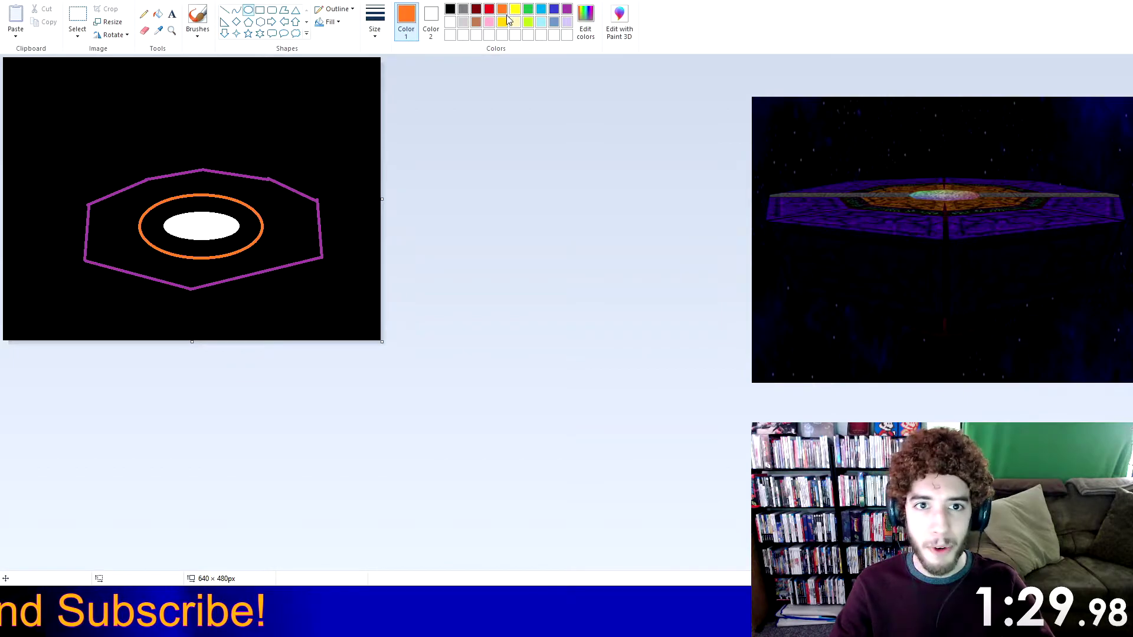
pyautogui.click(449, 8)
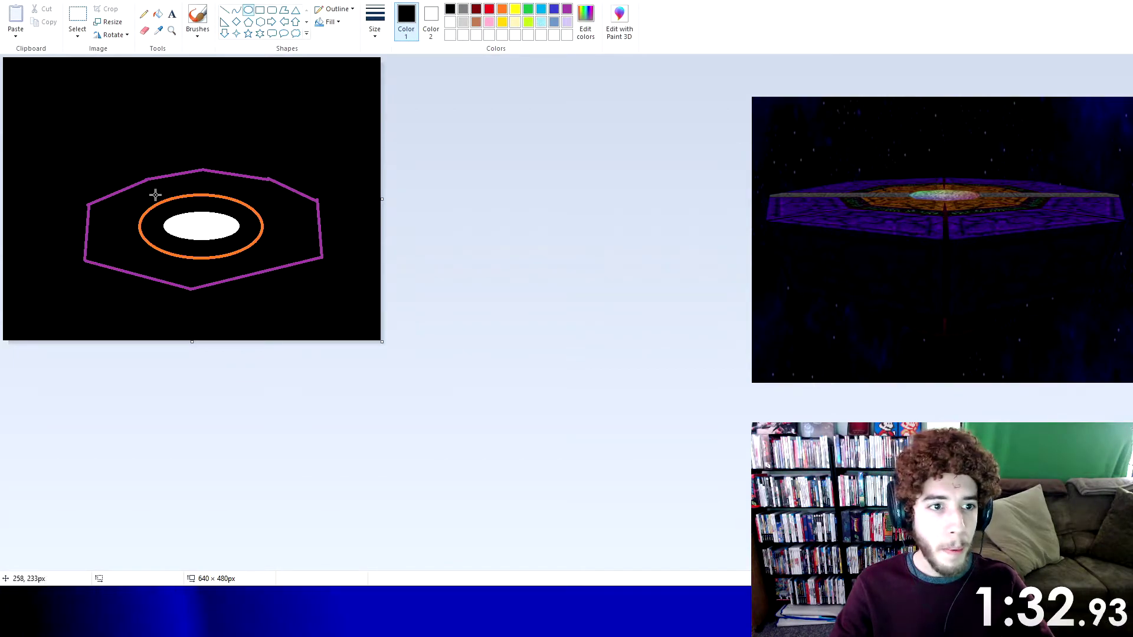
pyautogui.click(567, 11)
pyautogui.moveTo(133, 185); pyautogui.dragTo(275, 271)
# Fill the octagon purple and the inside of the orange ellipse orange
pyautogui.click(158, 13)
pyautogui.click(312, 216)
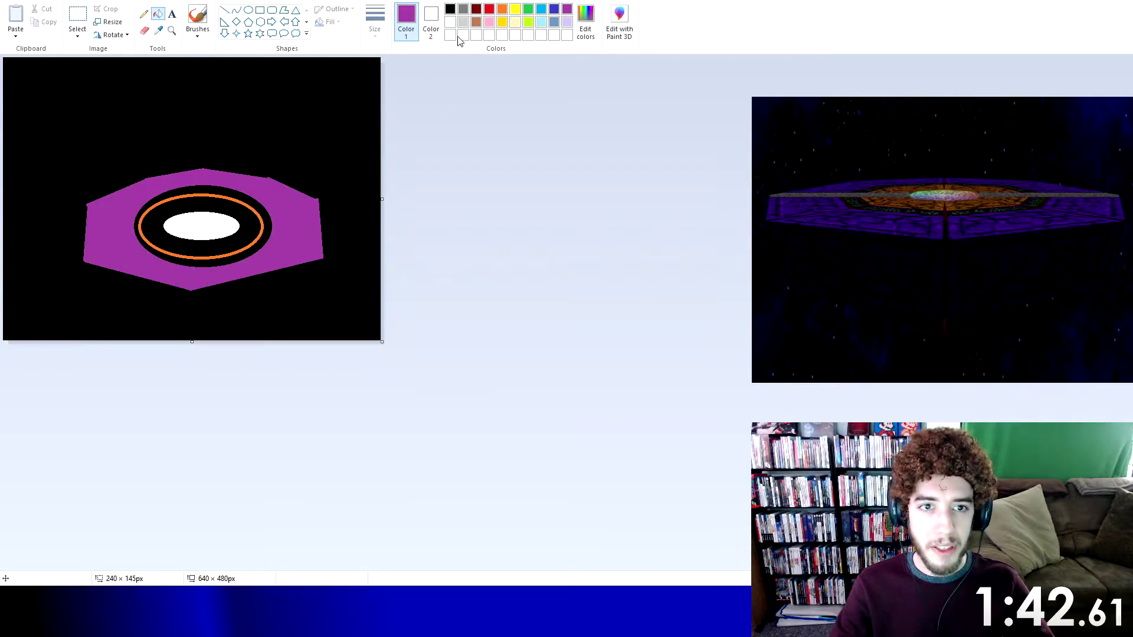
pyautogui.click(501, 8)
pyautogui.click(248, 235)
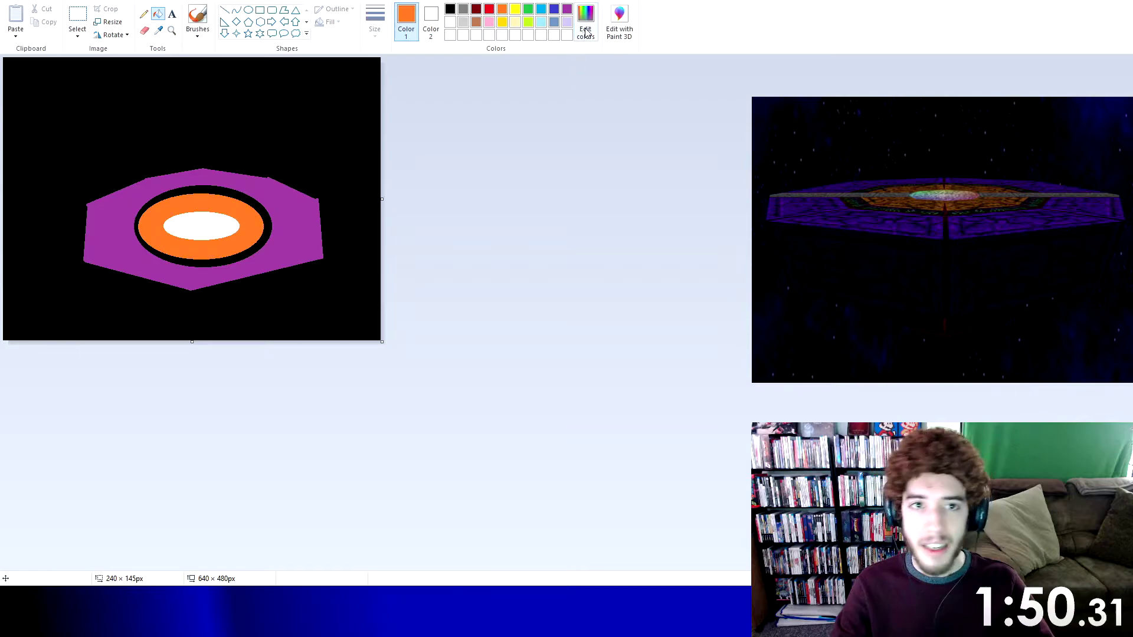
pyautogui.click(528, 9)
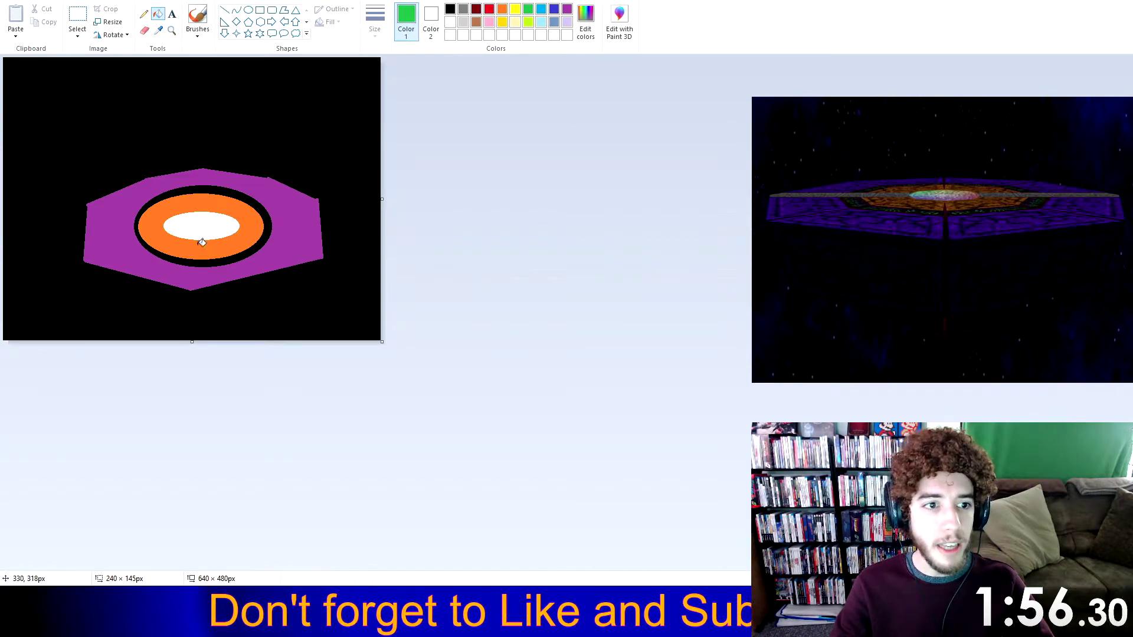
pyautogui.click(197, 21)
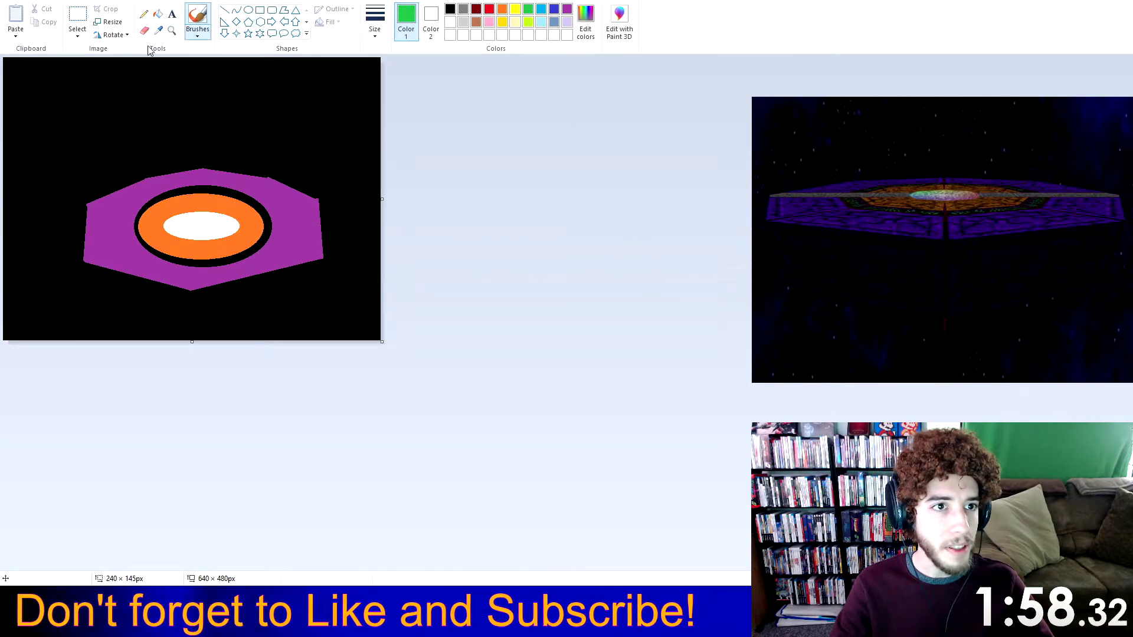
# Brush bright green dashes on the ring's bottom, right side, top-left and bottom-left
pyautogui.moveTo(205, 263)
pyautogui.mouseDown()
pyautogui.moveTo(249, 251)
pyautogui.moveTo(269, 220)
pyautogui.mouseUp()
pyautogui.moveTo(261, 211); pyautogui.dragTo(257, 204)
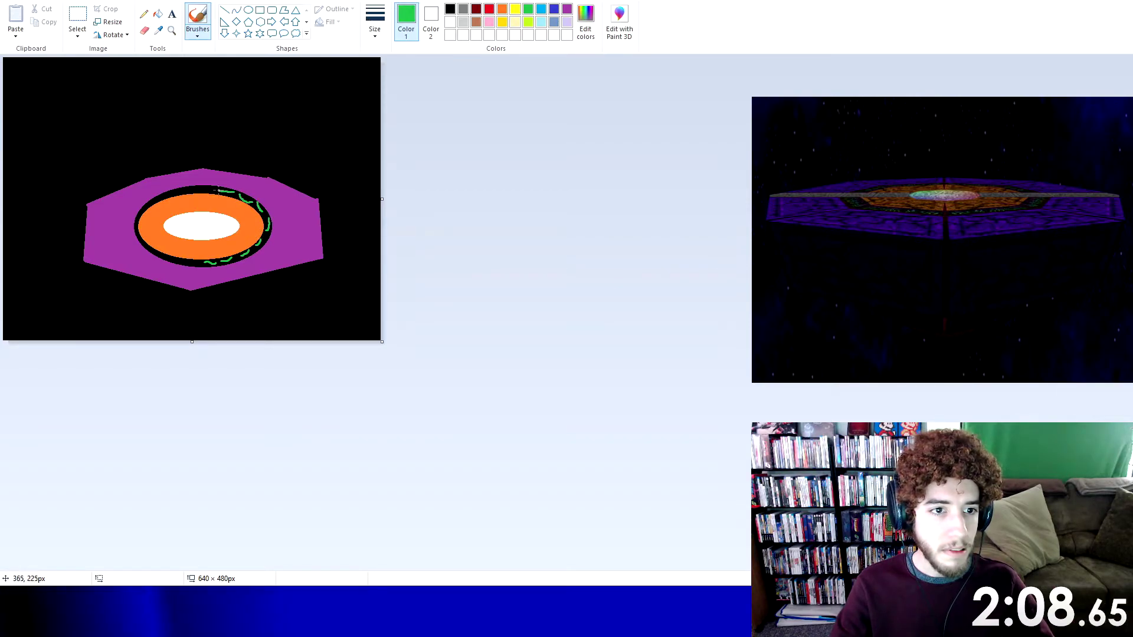
pyautogui.moveTo(185, 192); pyautogui.dragTo(165, 188)
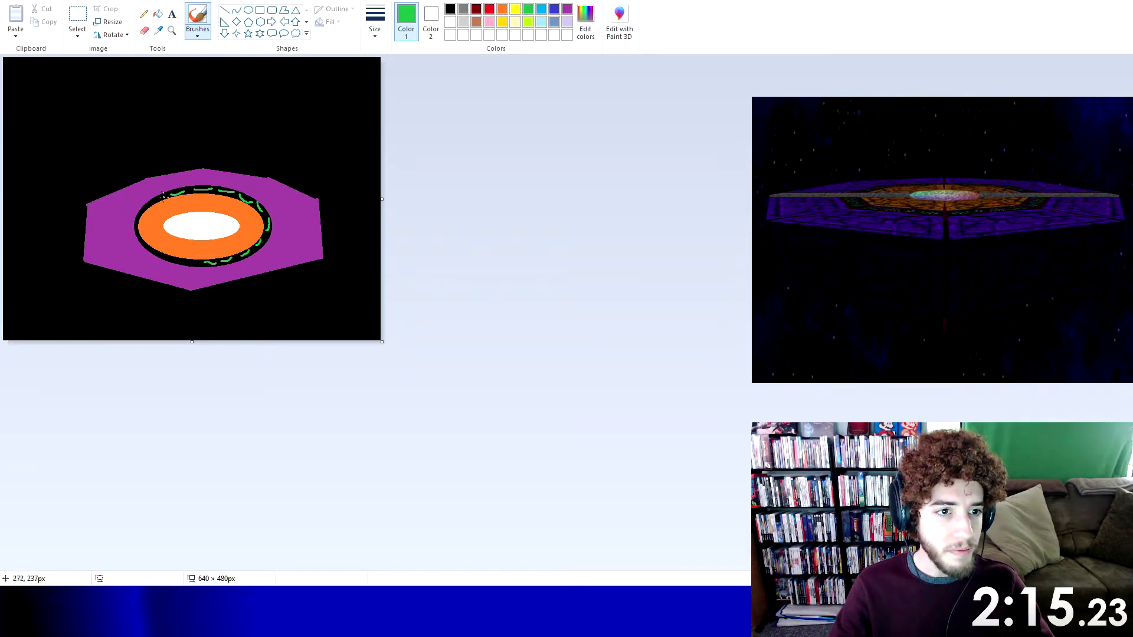
pyautogui.moveTo(167, 258); pyautogui.dragTo(181, 262)
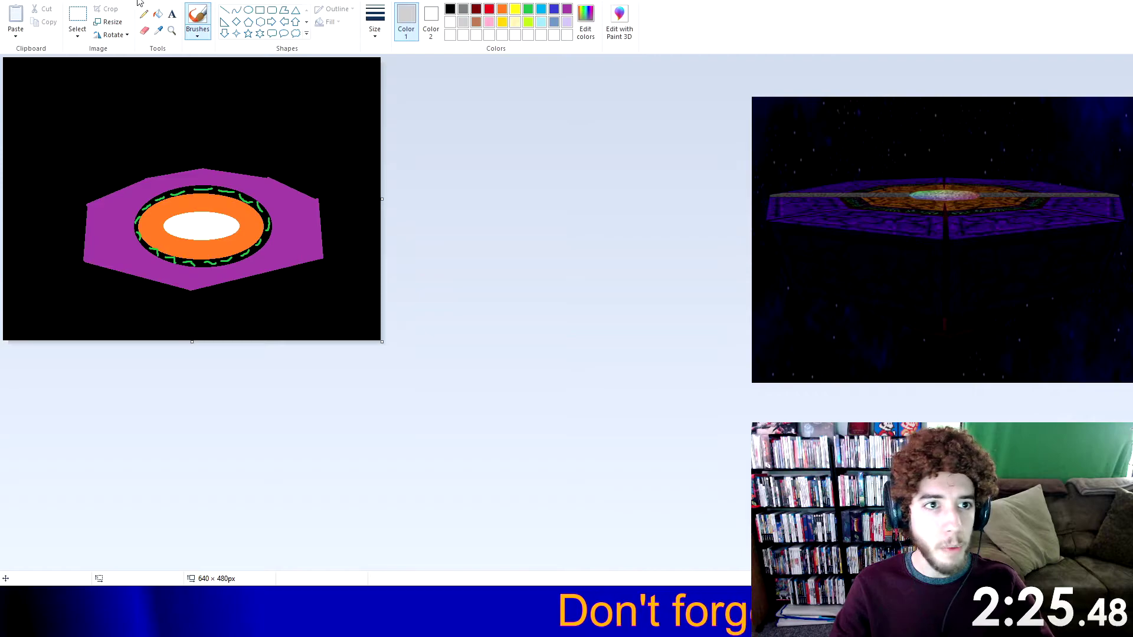
# Draw two parallel grey lines from the white oval to the platform's right edge
pyautogui.click(224, 10)
pyautogui.moveTo(239, 223)
pyautogui.mouseDown()
pyautogui.moveTo(324, 231)
pyautogui.moveTo(318, 222)
pyautogui.mouseUp()
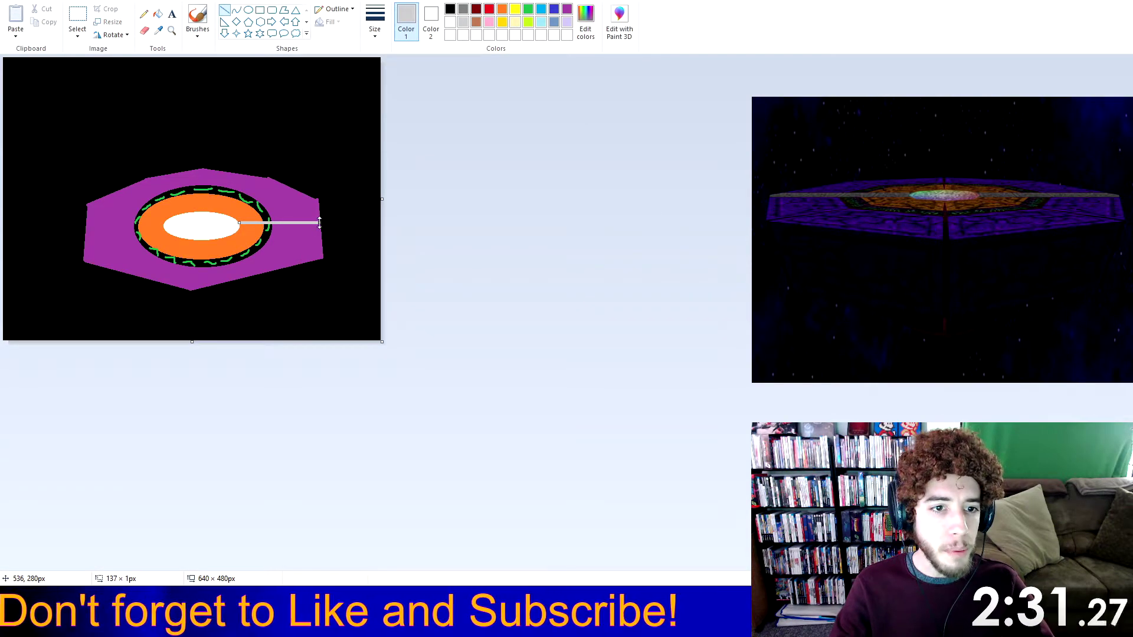
pyautogui.click(239, 232)
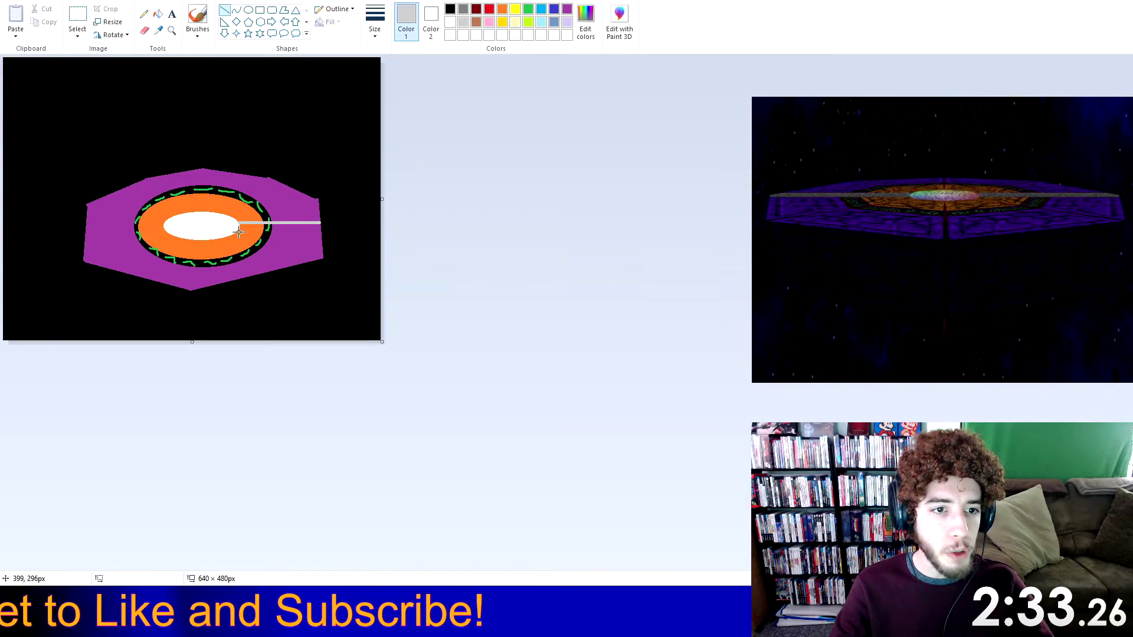
pyautogui.moveTo(239, 232)
pyautogui.mouseDown()
pyautogui.moveTo(304, 242)
pyautogui.moveTo(321, 231)
pyautogui.mouseUp()
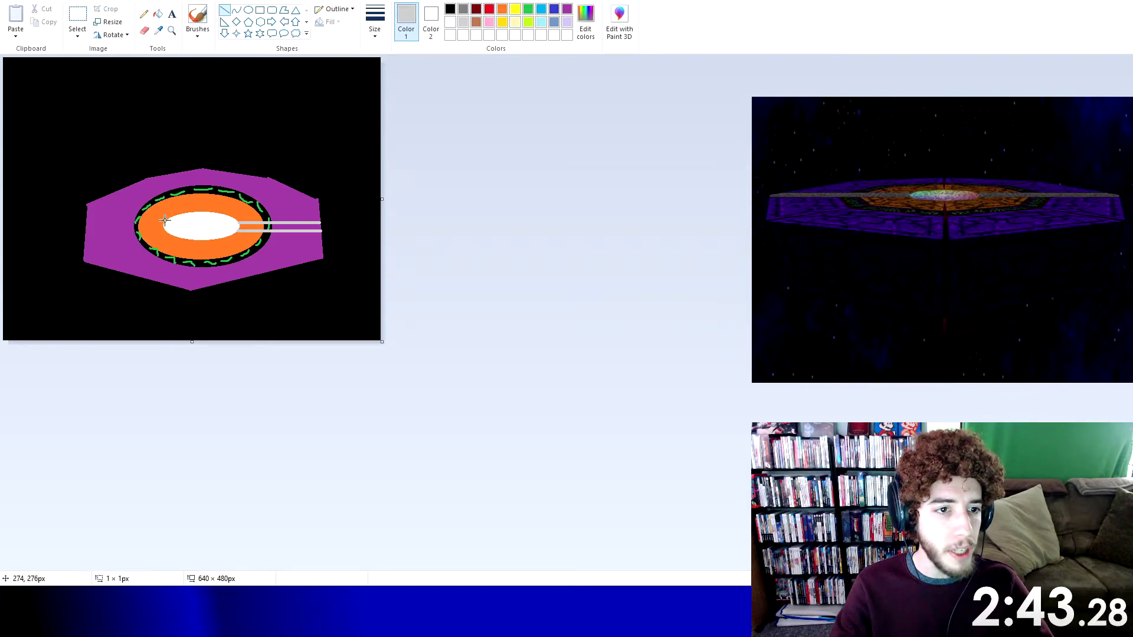
# Extend the grey lines across the left side and fill the band solid grey
pyautogui.moveTo(103, 226); pyautogui.dragTo(87, 221)
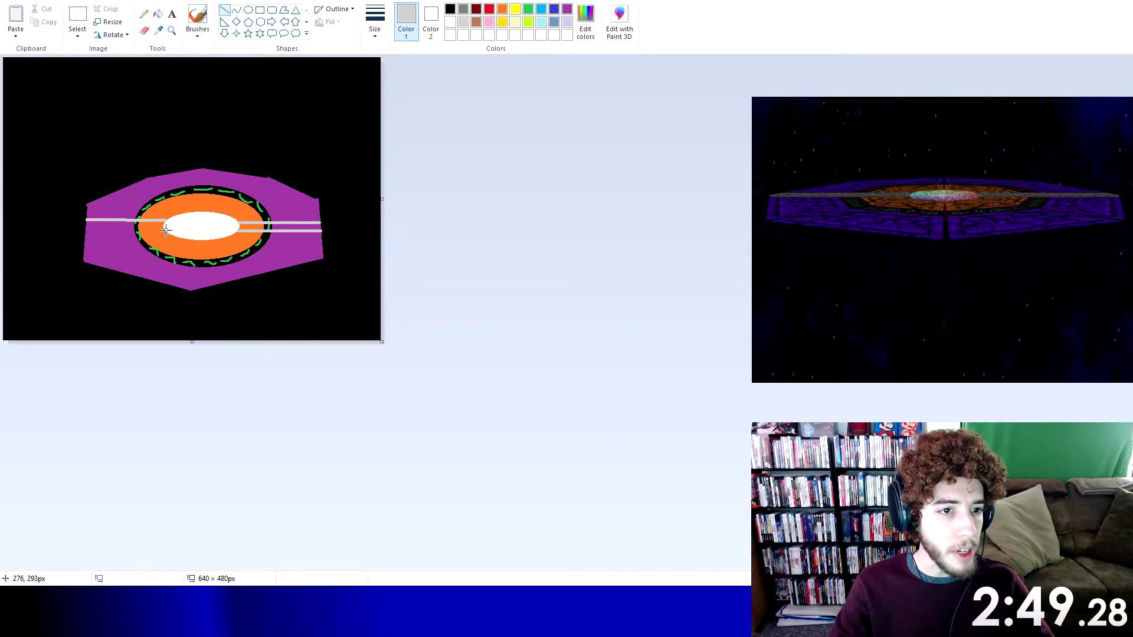
pyautogui.moveTo(166, 230); pyautogui.dragTo(165, 231)
pyautogui.moveTo(93, 228); pyautogui.dragTo(86, 231)
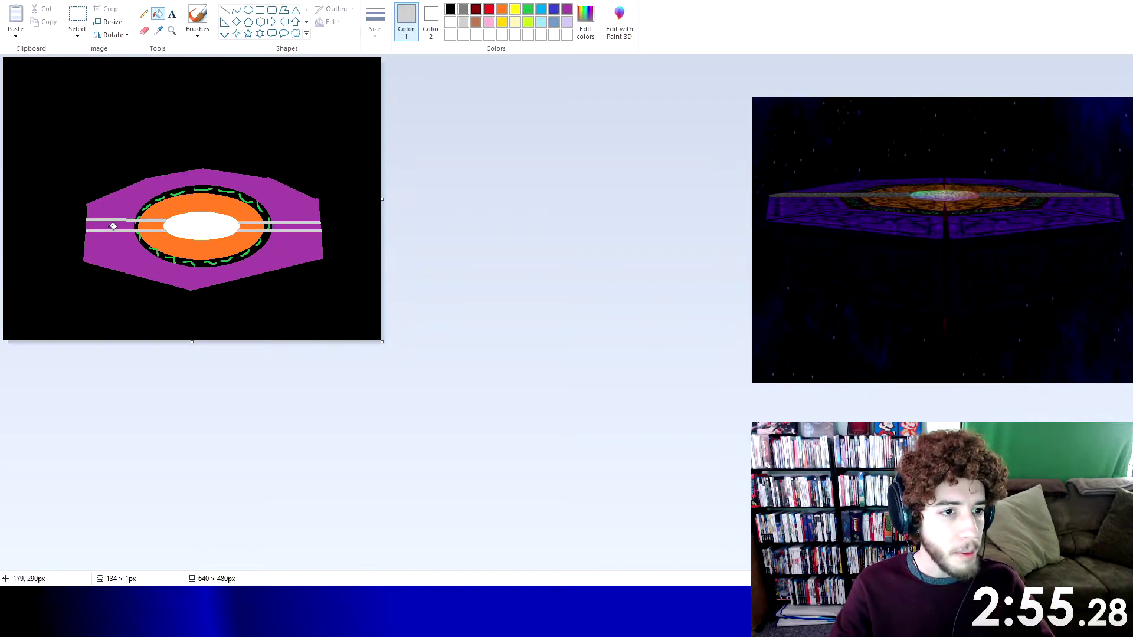
pyautogui.click(281, 227)
pyautogui.click(197, 21)
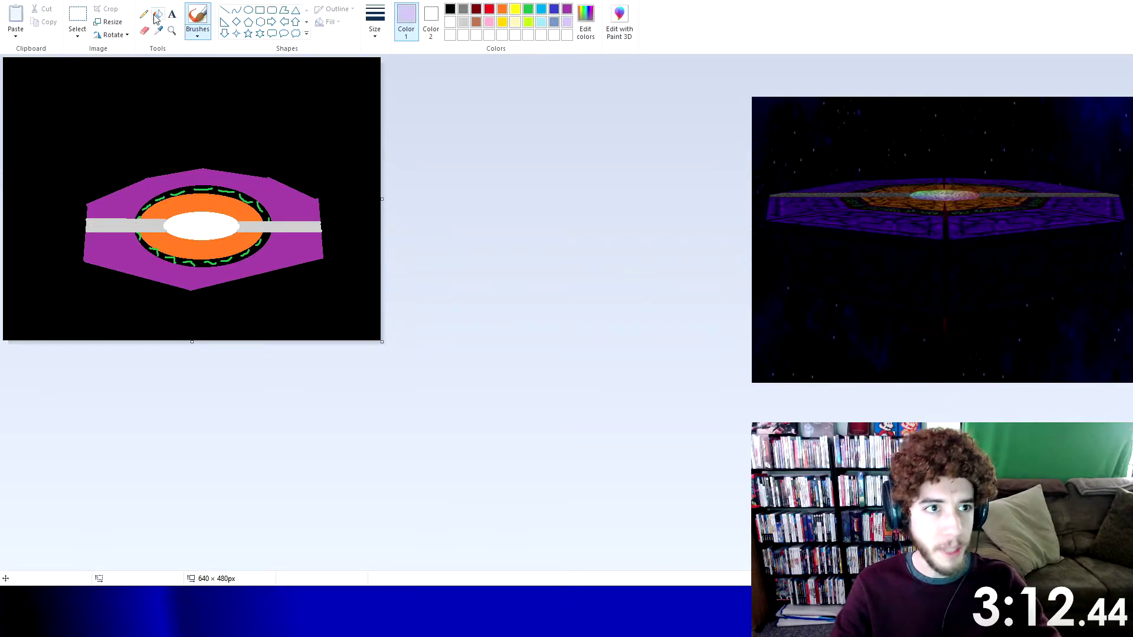
pyautogui.click(224, 10)
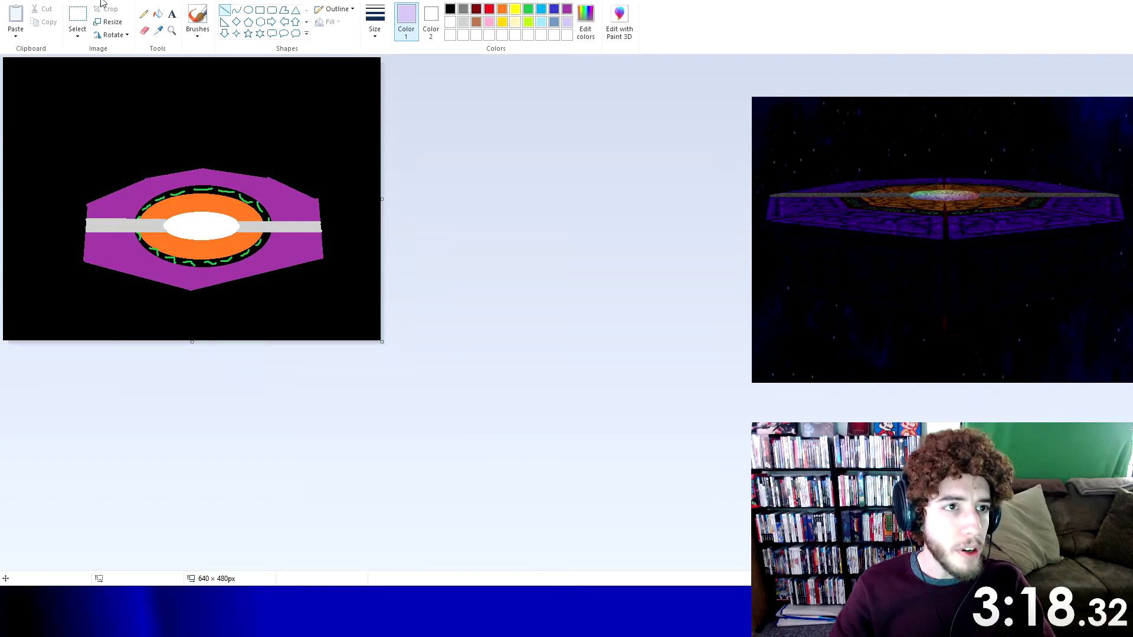
# Move the platform drawing up and left, then fill the uncovered white gap black
pyautogui.click(78, 19)
pyautogui.moveTo(357, 312); pyautogui.dragTo(364, 321)
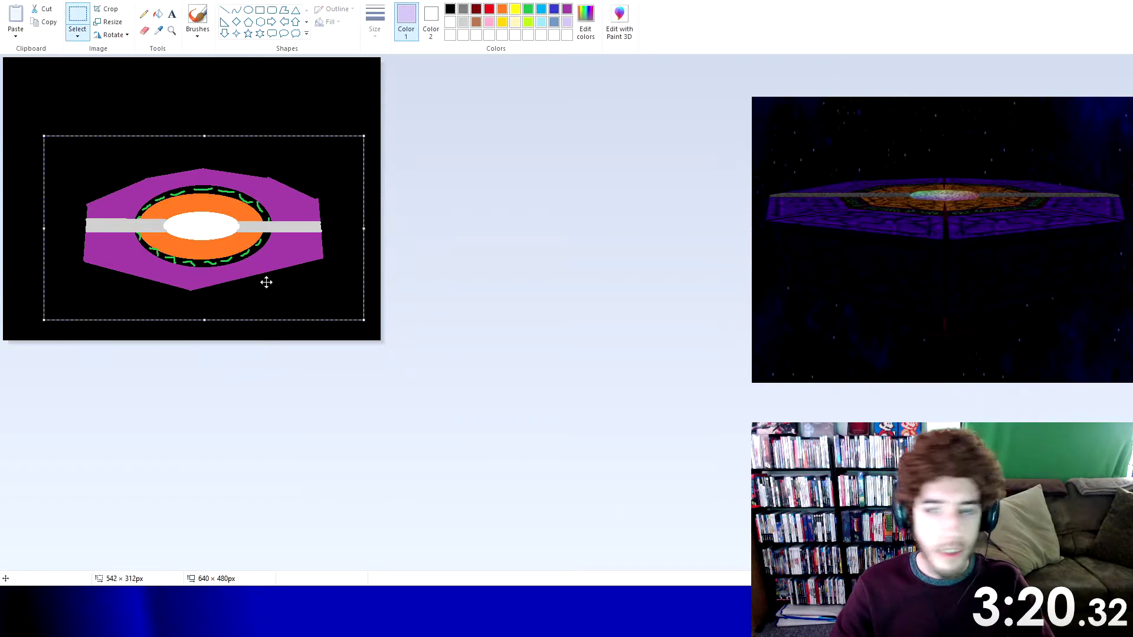
pyautogui.moveTo(254, 279); pyautogui.dragTo(239, 231)
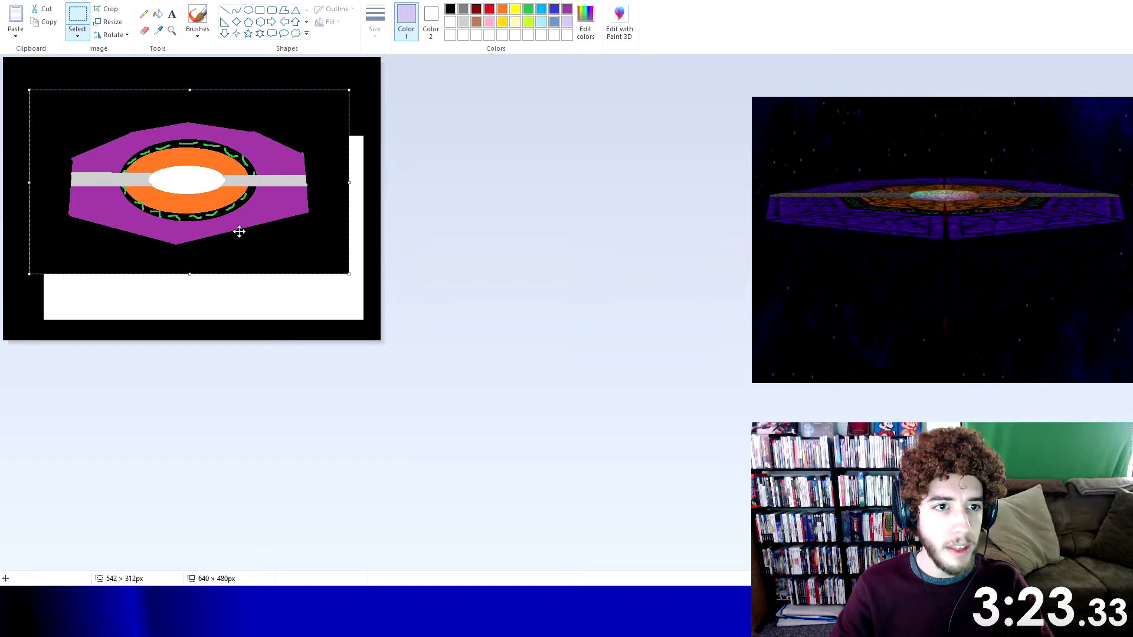
pyautogui.click(170, 14)
pyautogui.click(295, 251)
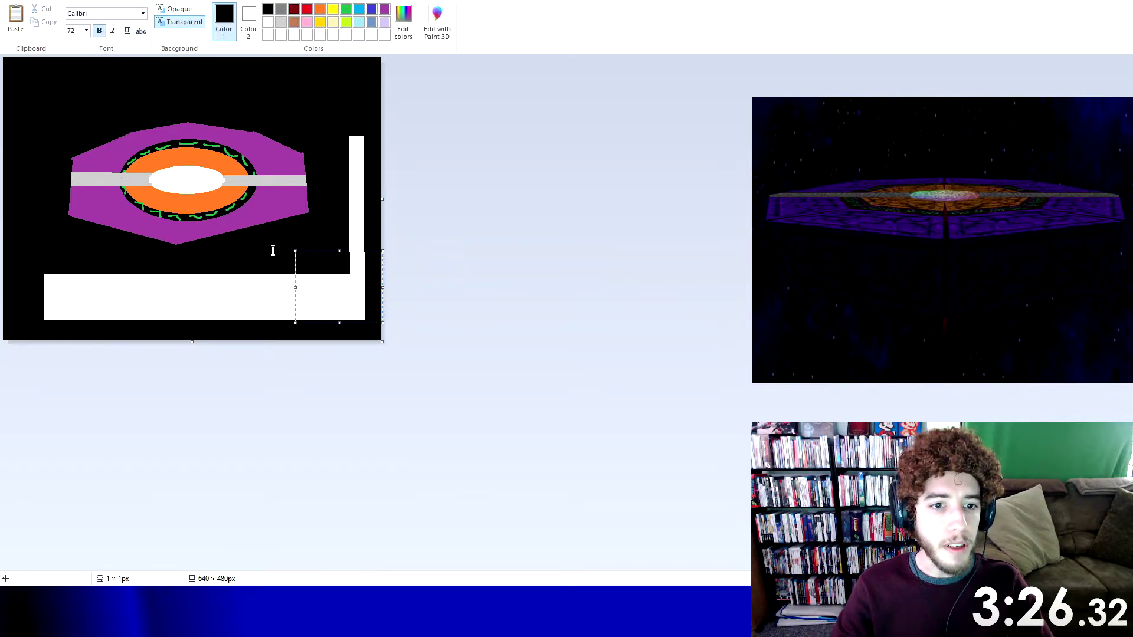
pyautogui.click(158, 124)
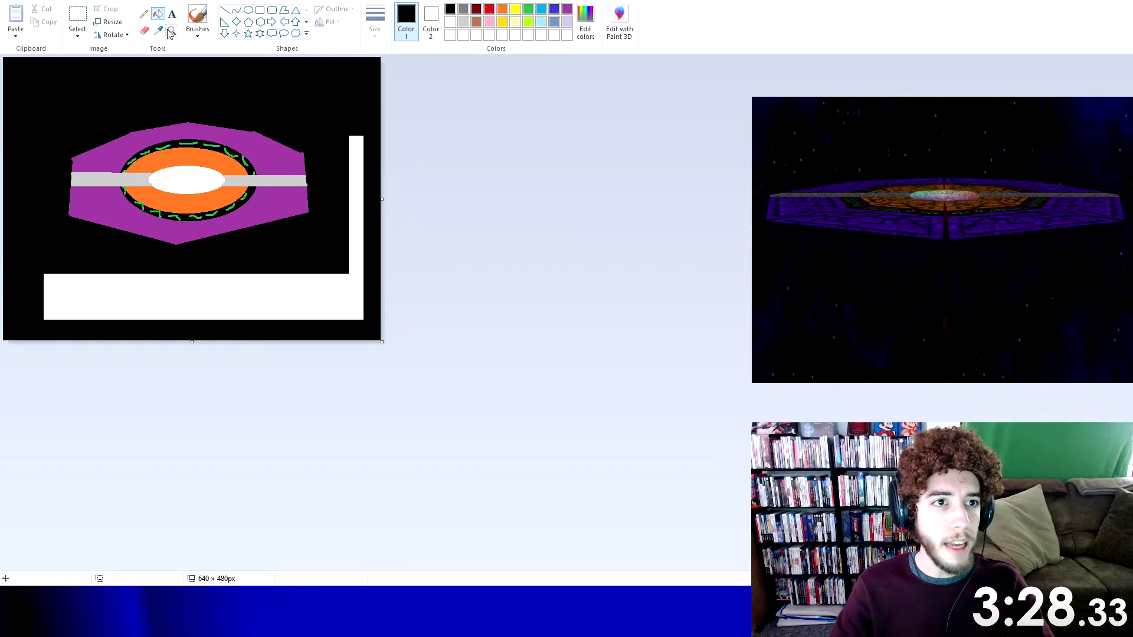
pyautogui.click(282, 300)
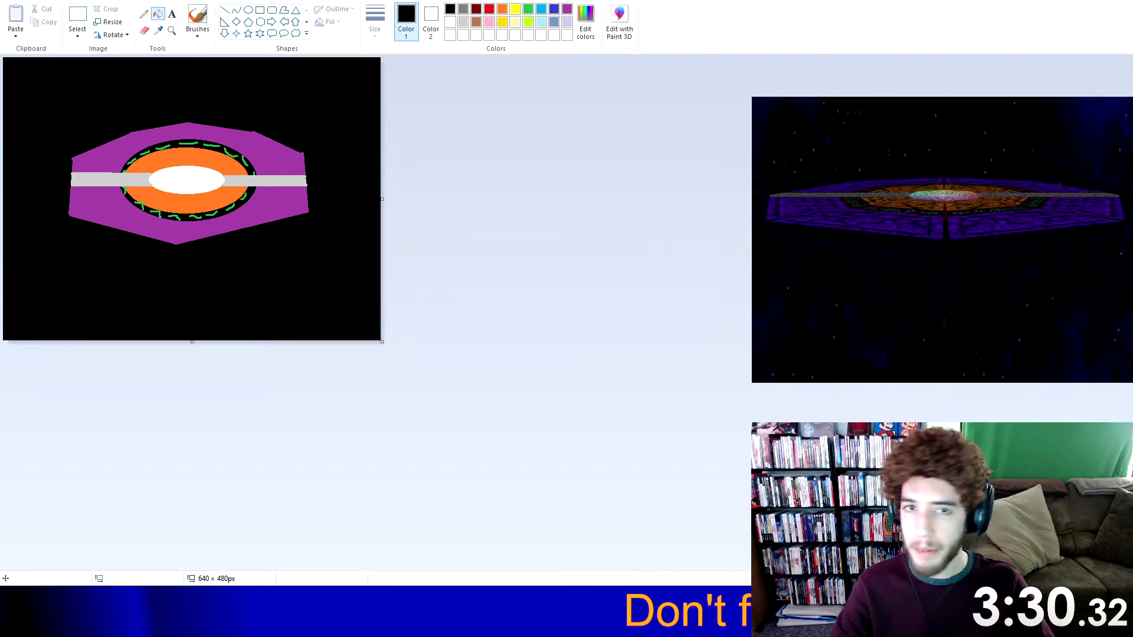
pyautogui.click(567, 22)
pyautogui.click(224, 10)
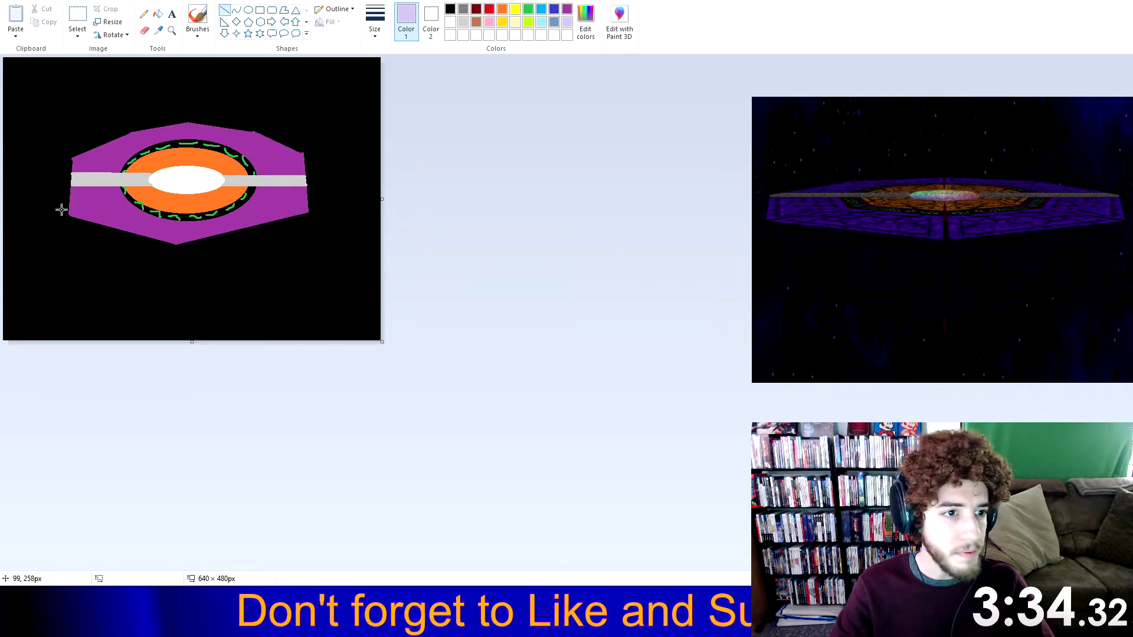
# Draw the underside's left and right edges in lavender and fill both underside faces lilac
pyautogui.moveTo(71, 158); pyautogui.dragTo(69, 260)
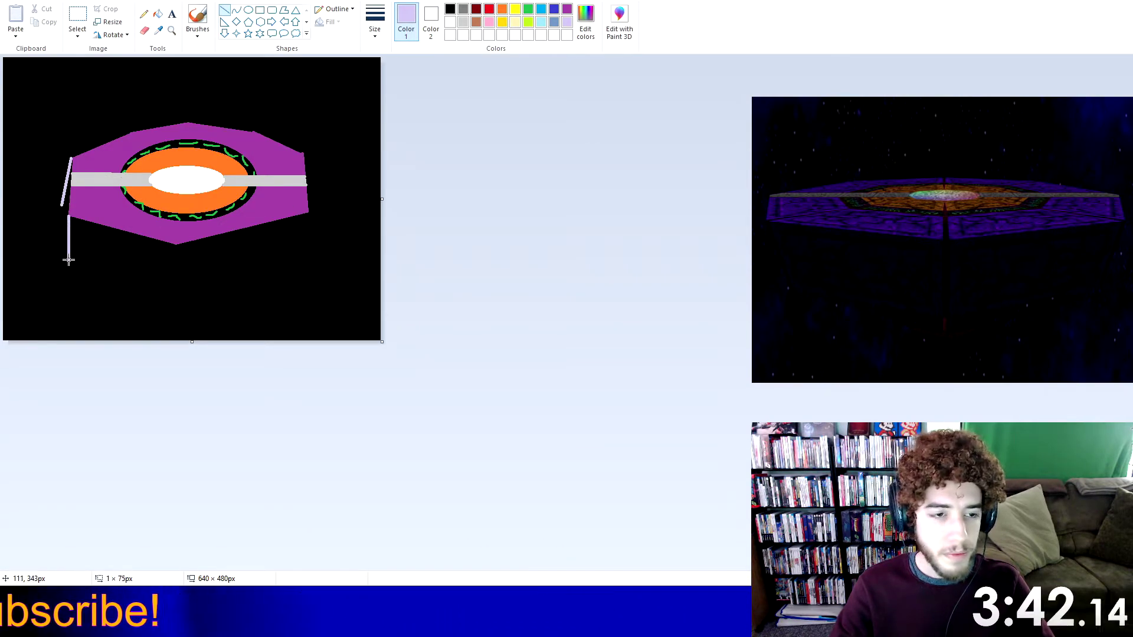
pyautogui.moveTo(310, 213); pyautogui.dragTo(310, 255)
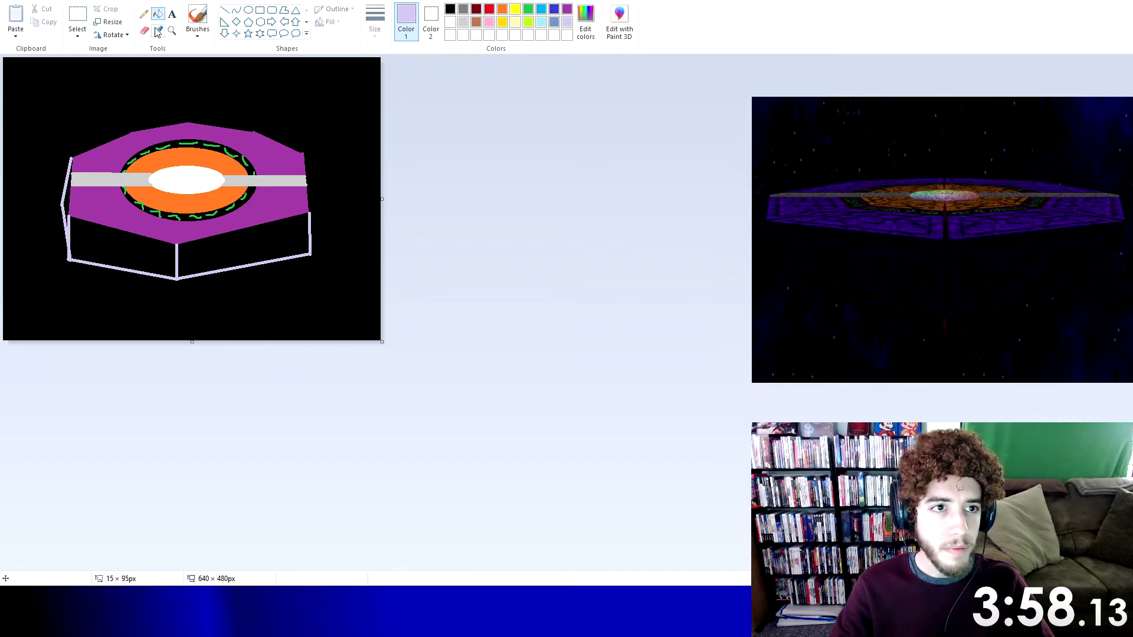
pyautogui.click(119, 245)
pyautogui.click(242, 248)
# Add a thin lilac stalk beneath the platform and pencil lilac gravel lines on the octagon
pyautogui.click(502, 9)
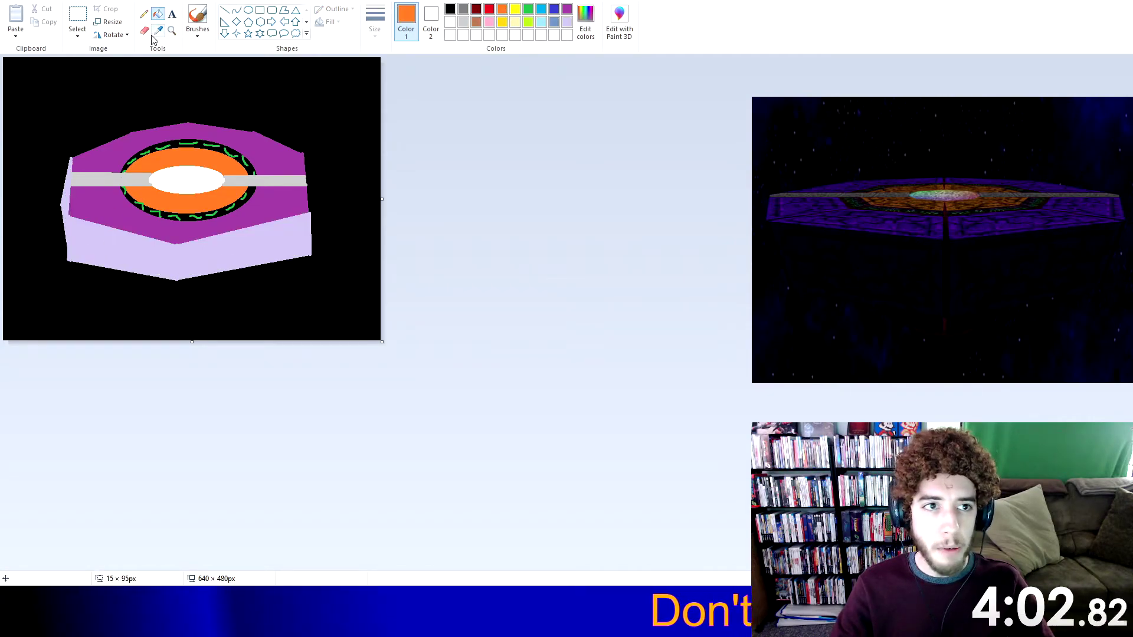
pyautogui.click(225, 10)
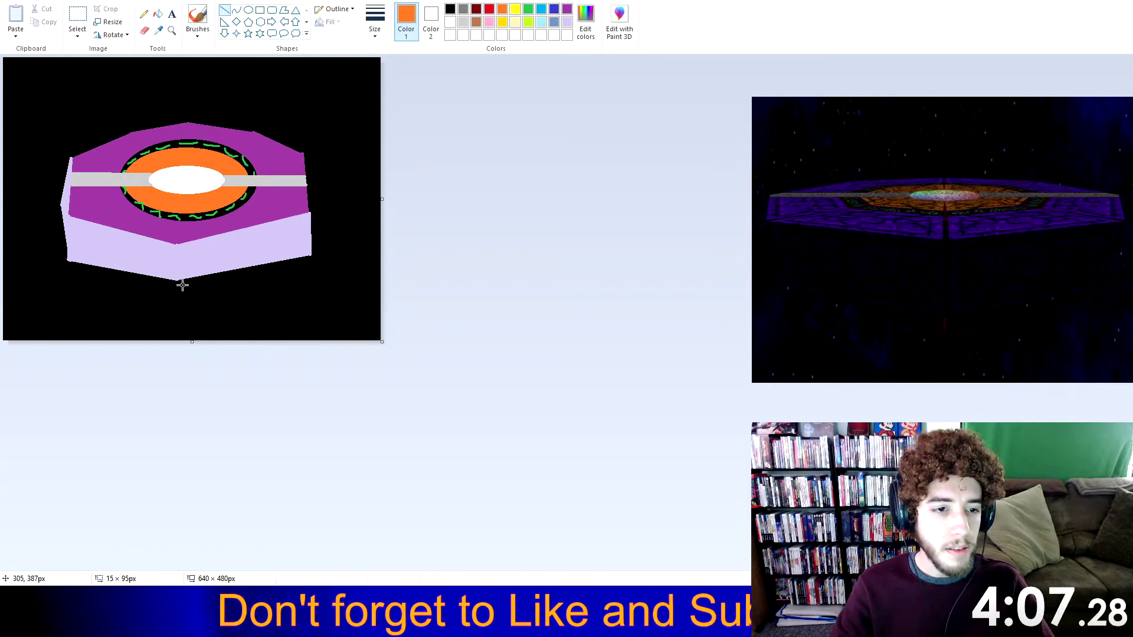
pyautogui.moveTo(179, 279); pyautogui.dragTo(180, 316)
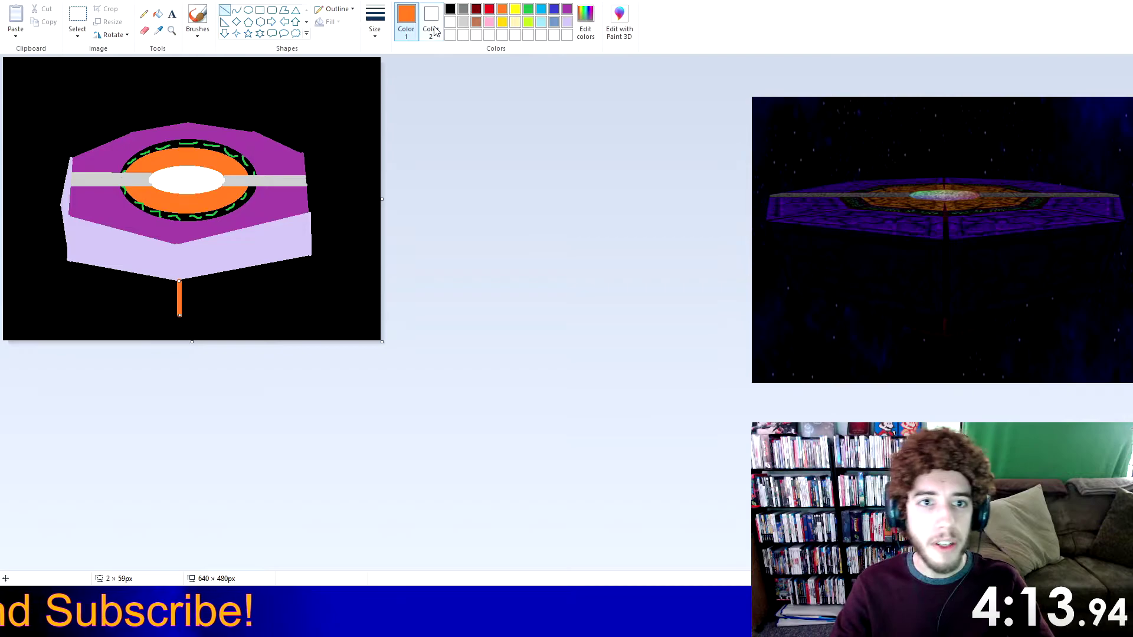
pyautogui.click(541, 9)
pyautogui.click(567, 10)
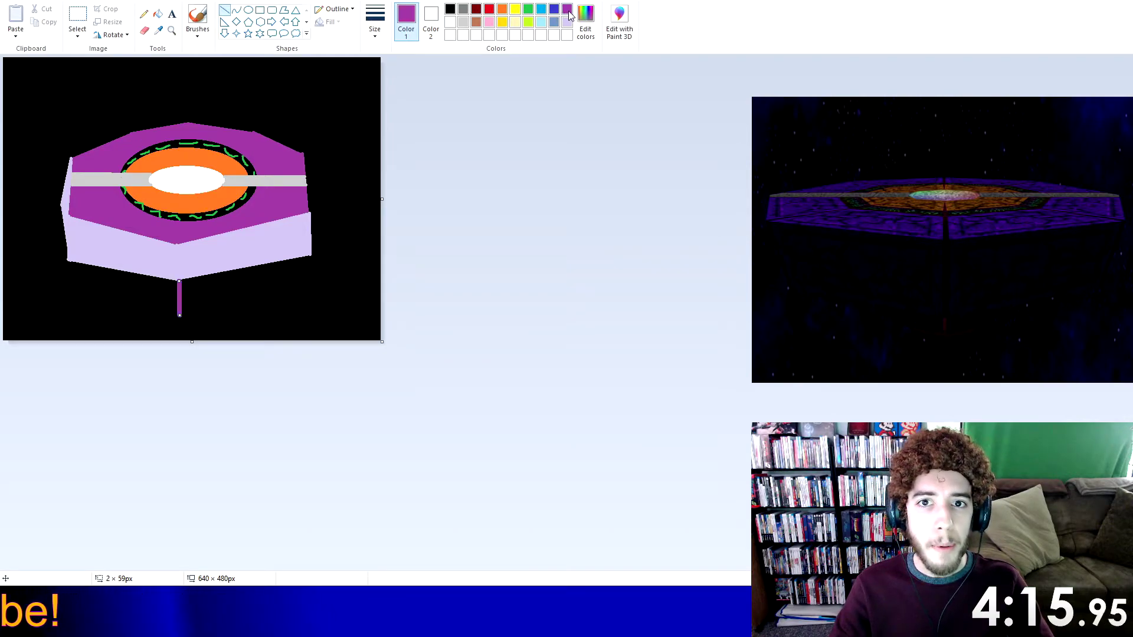
pyautogui.click(567, 22)
pyautogui.click(144, 14)
pyautogui.moveTo(287, 195); pyautogui.dragTo(195, 241)
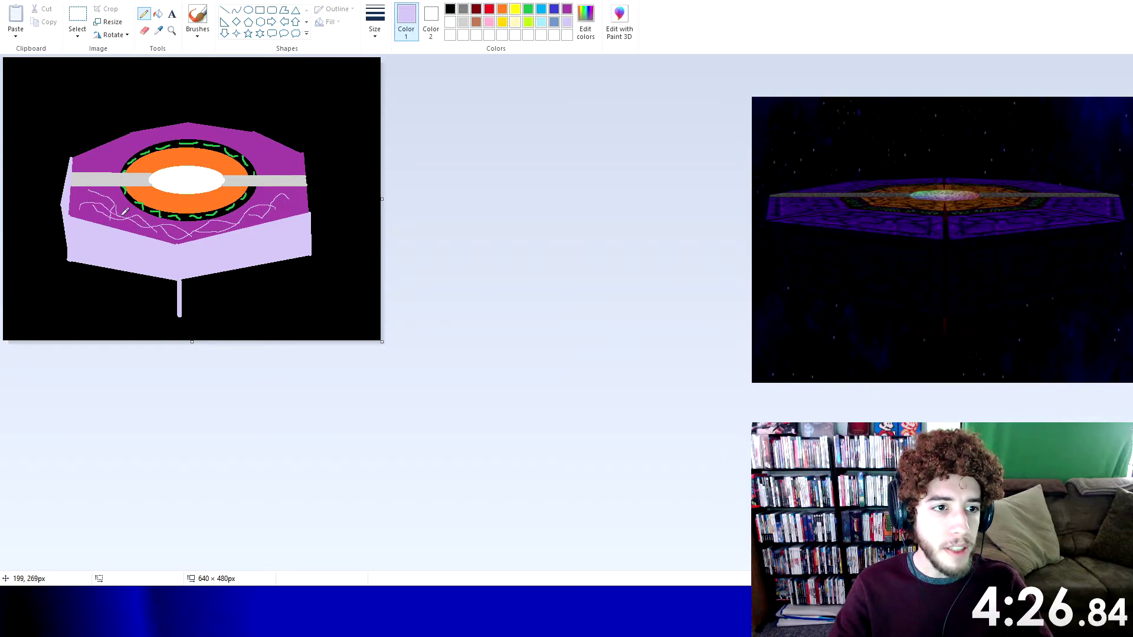
# Pencil more lilac gravel lines across the upper part of the purple octagon
pyautogui.moveTo(120, 190)
pyautogui.mouseDown()
pyautogui.moveTo(121, 156)
pyautogui.moveTo(81, 165)
pyautogui.moveTo(167, 136)
pyautogui.moveTo(216, 137)
pyautogui.moveTo(129, 142)
pyautogui.moveTo(202, 128)
pyautogui.moveTo(291, 163)
pyautogui.moveTo(265, 166)
pyautogui.moveTo(299, 150)
pyautogui.mouseUp()
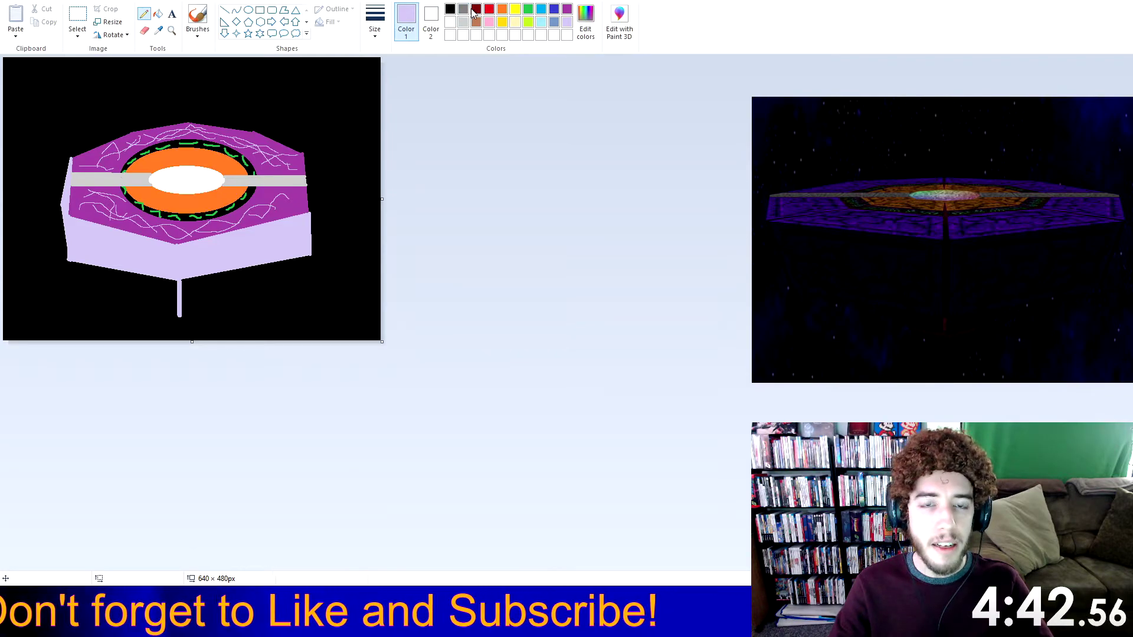
pyautogui.click(568, 9)
pyautogui.click(157, 14)
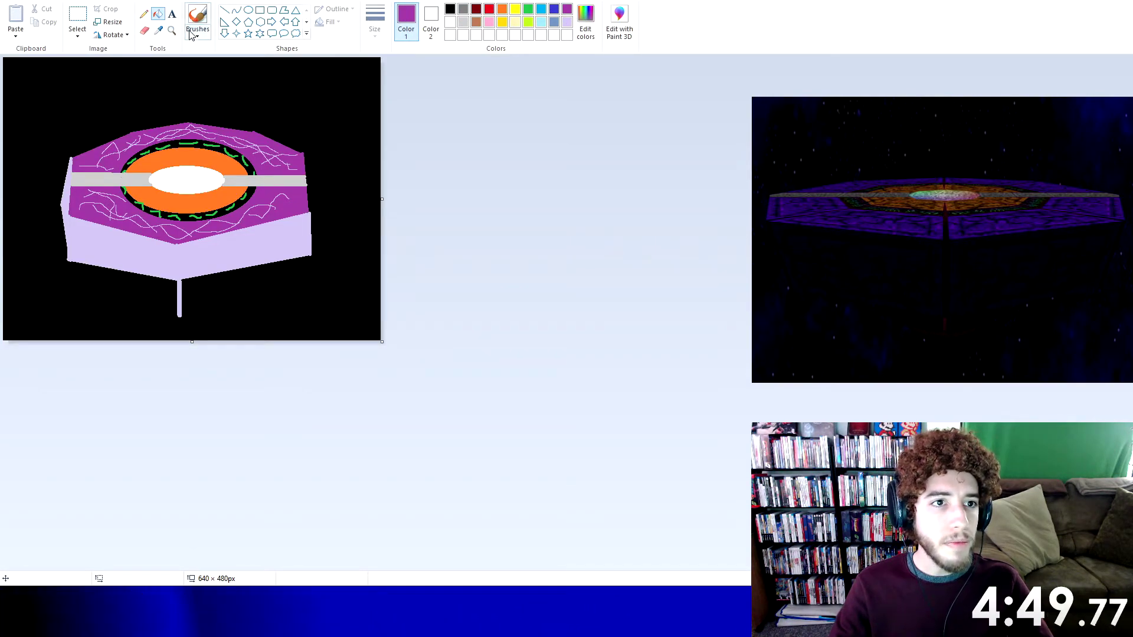
# Spray a purple nebula along the top and border, then dot nine white stars across the background
pyautogui.moveTo(351, 111); pyautogui.dragTo(182, 52)
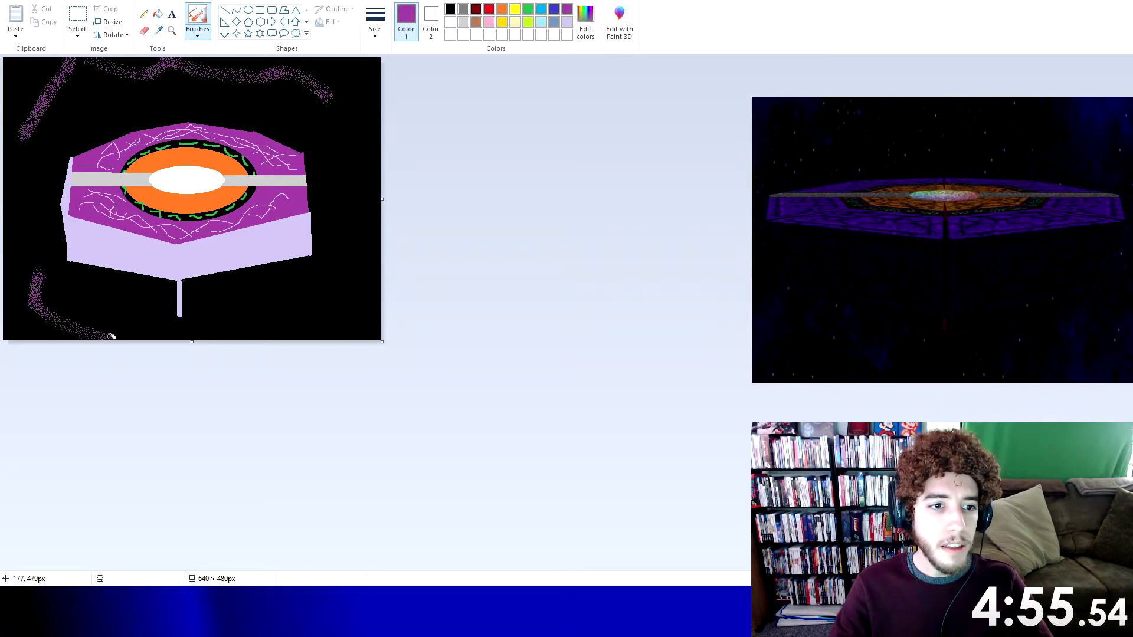
pyautogui.moveTo(112, 336)
pyautogui.mouseDown()
pyautogui.moveTo(25, 288)
pyautogui.moveTo(195, 77)
pyautogui.mouseUp()
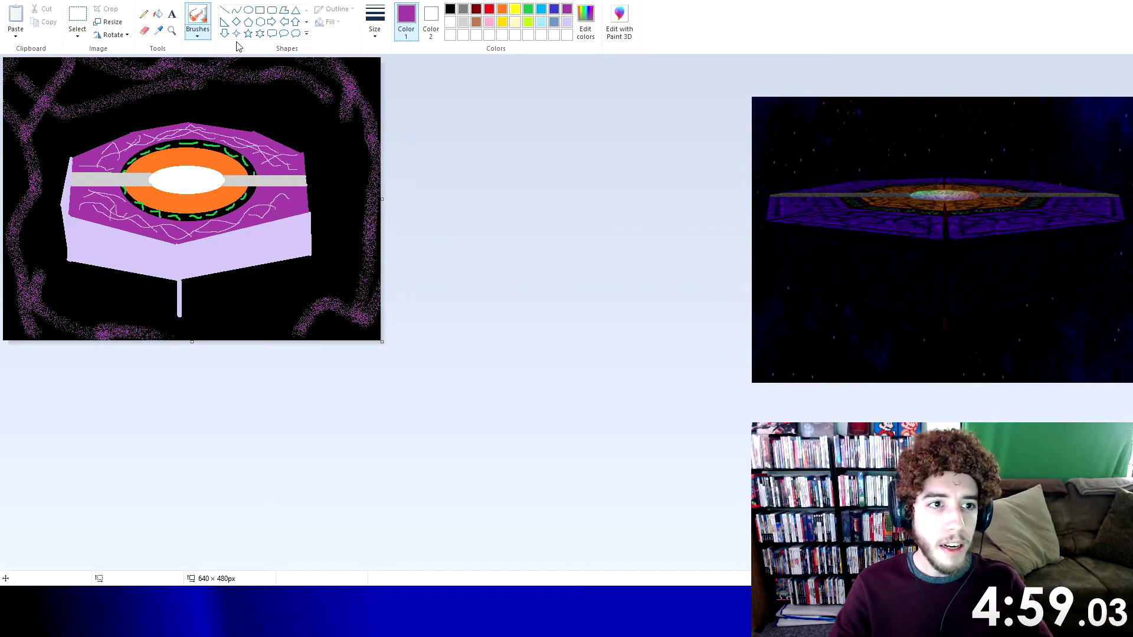
pyautogui.click(450, 22)
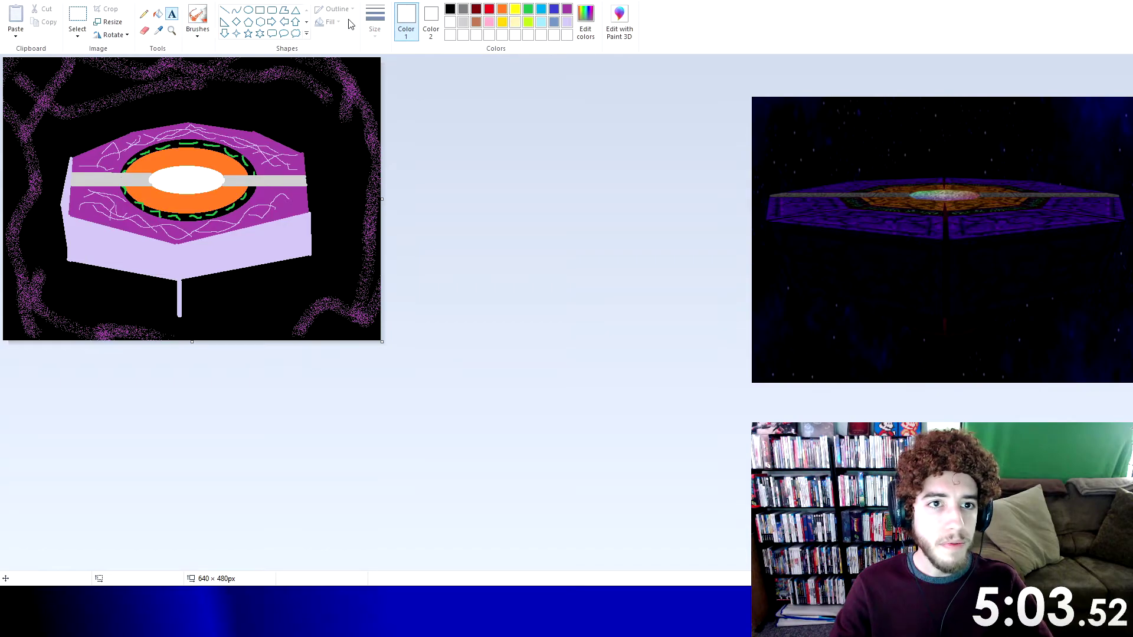
pyautogui.click(301, 94)
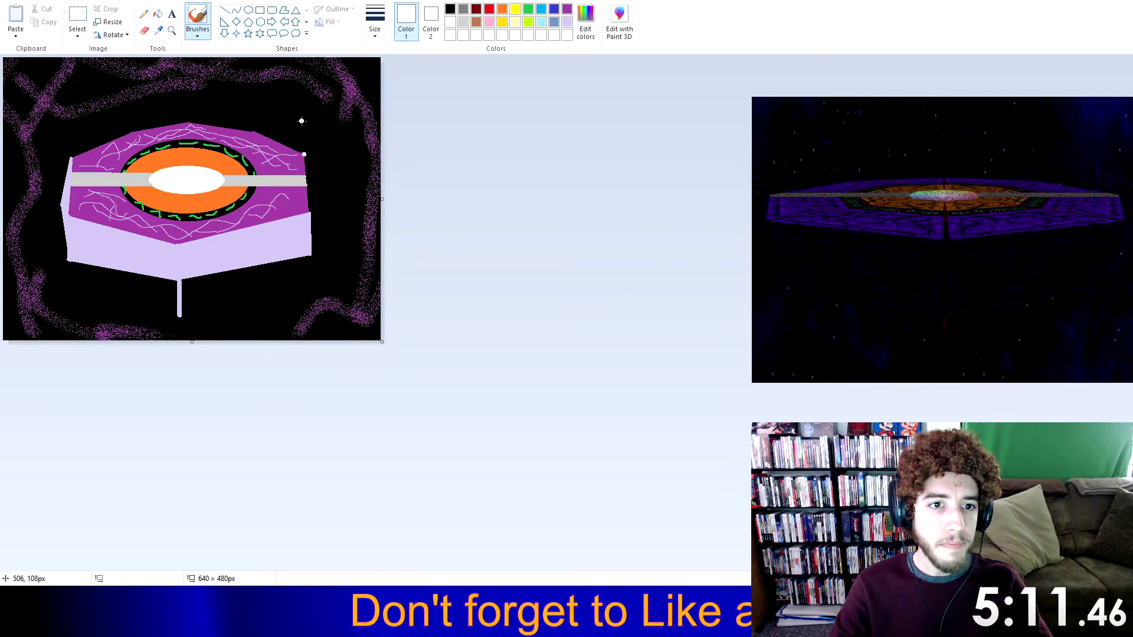
pyautogui.click(83, 105)
pyautogui.click(326, 306)
pyautogui.click(211, 304)
pyautogui.click(43, 315)
pyautogui.click(35, 167)
pyautogui.click(159, 107)
pyautogui.click(360, 181)
pyautogui.click(377, 180)
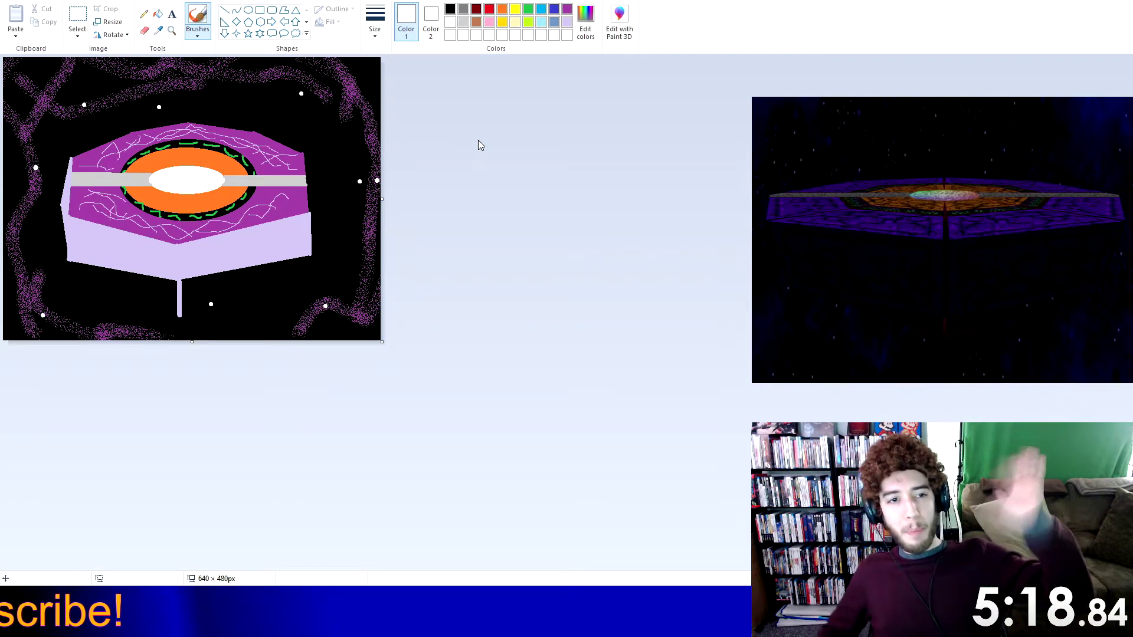
# Undo the last white star dot, leaving the brush style unchanged
pyautogui.hotkey('ctrl', 'z')
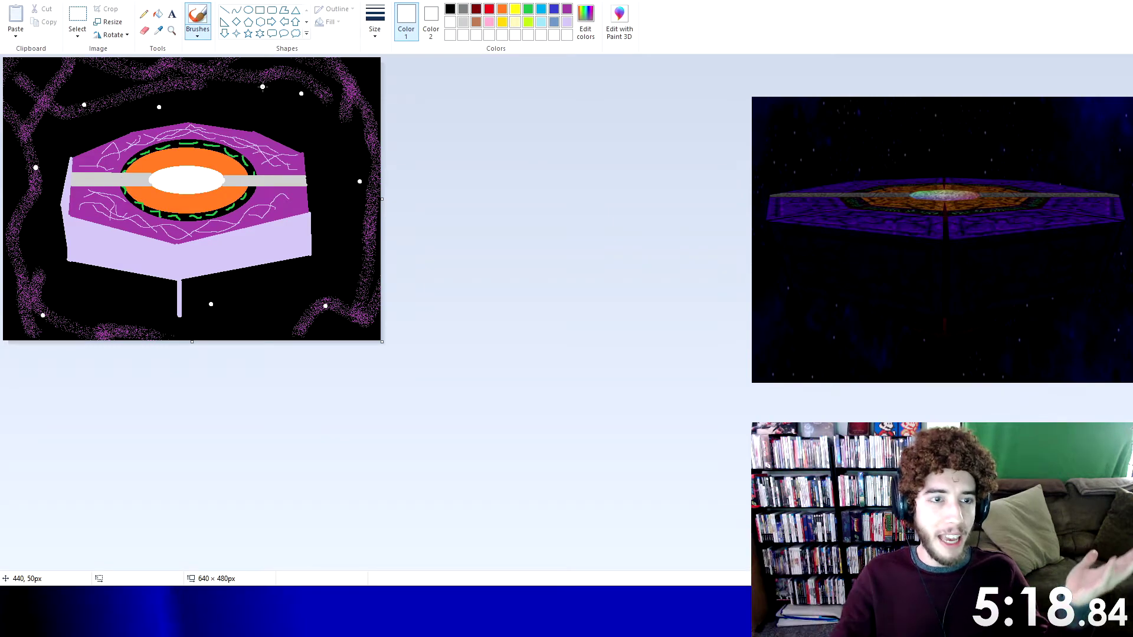
pyautogui.click(199, 32)
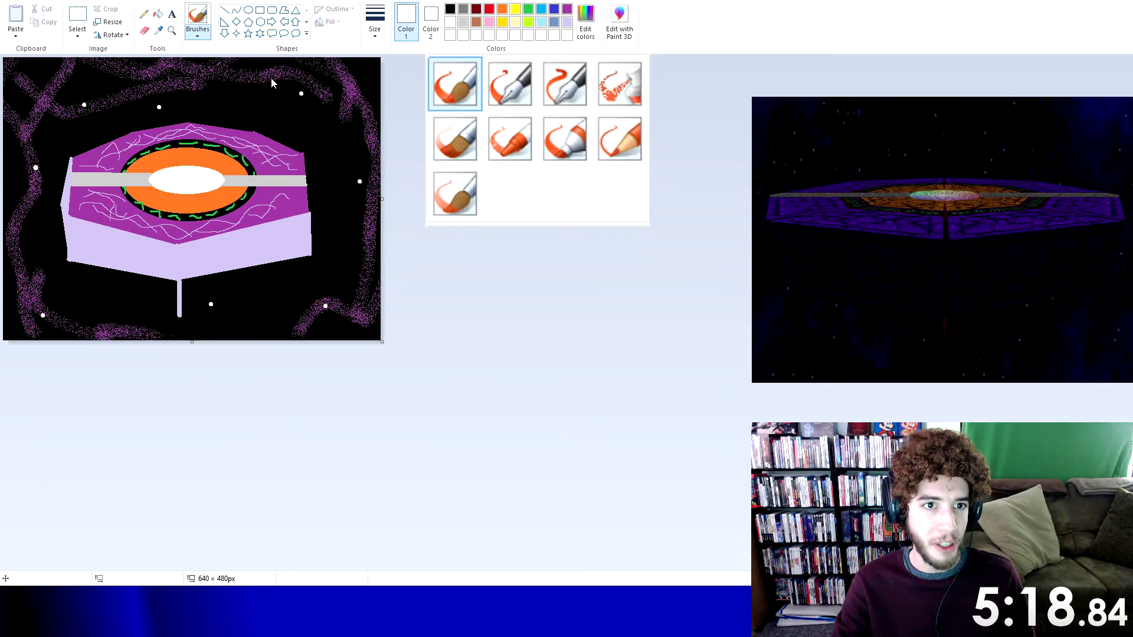
pyautogui.click(691, 322)
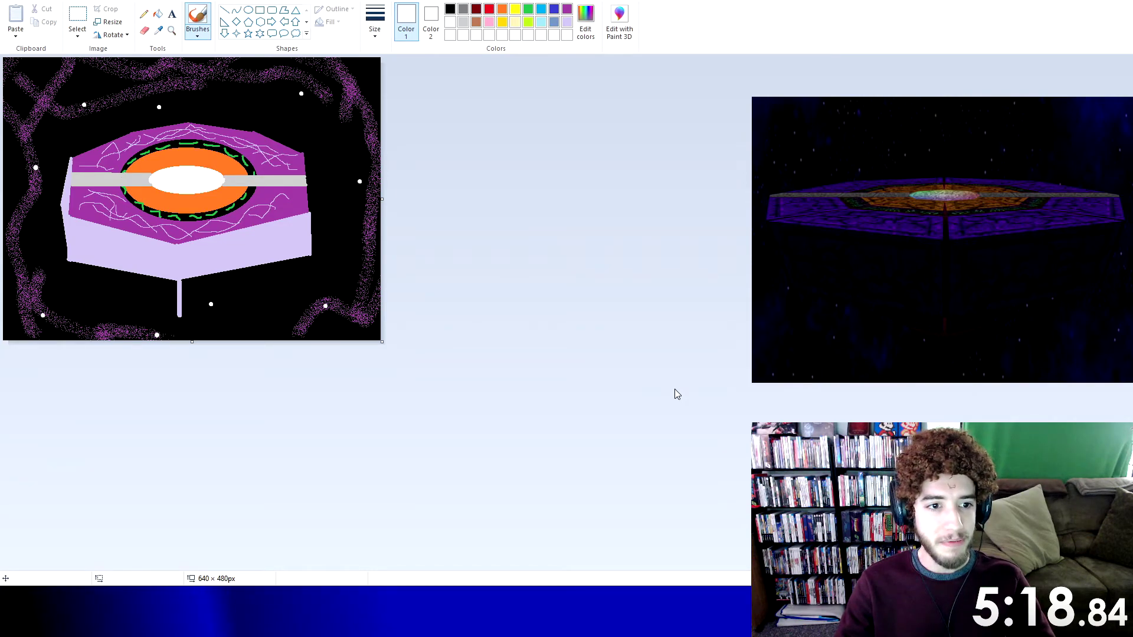
# Recolour the lilac stalk beneath the platform solid orange with the fill bucket
pyautogui.click(503, 9)
pyautogui.click(224, 9)
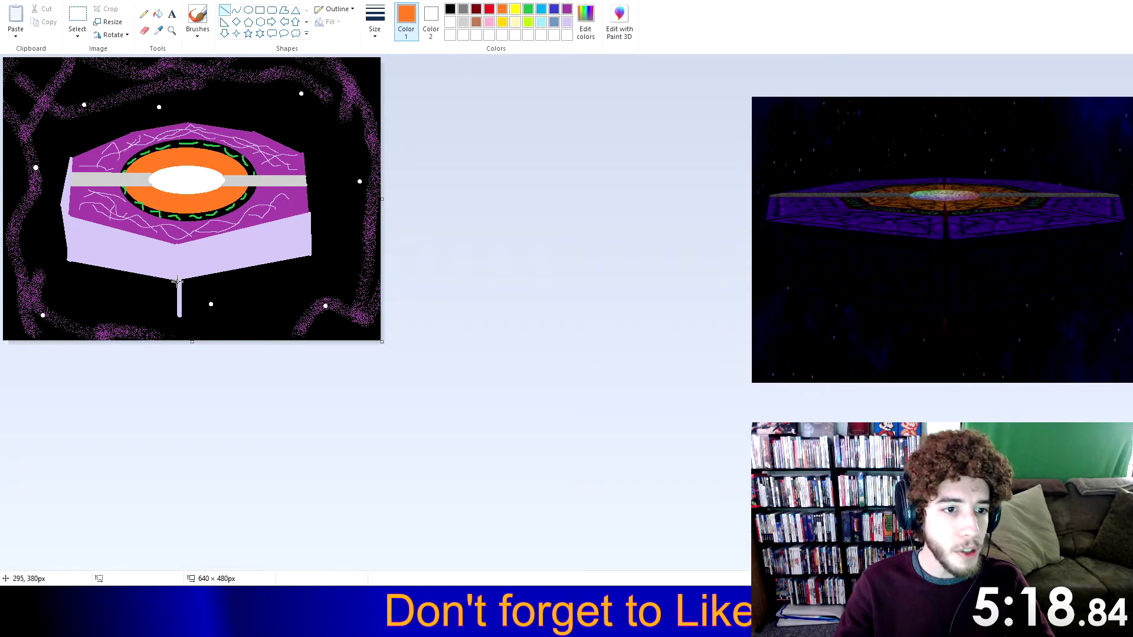
pyautogui.moveTo(179, 280); pyautogui.dragTo(180, 317)
pyautogui.hotkey('ctrl', 'z')
pyautogui.hotkey('ctrl', 'z')
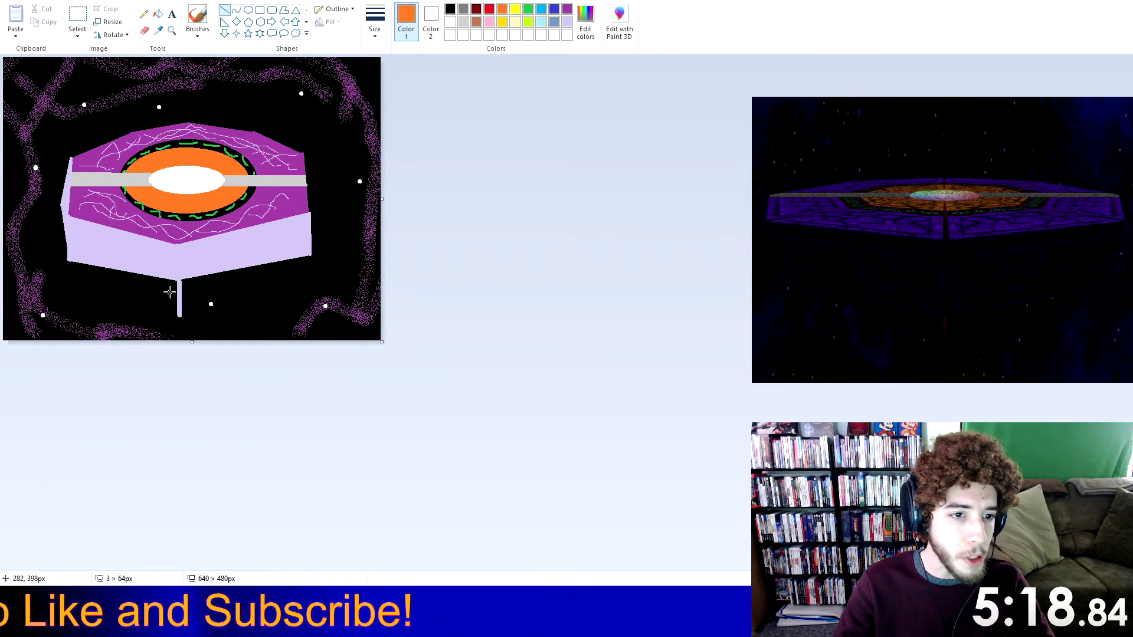
pyautogui.moveTo(179, 281); pyautogui.dragTo(182, 297)
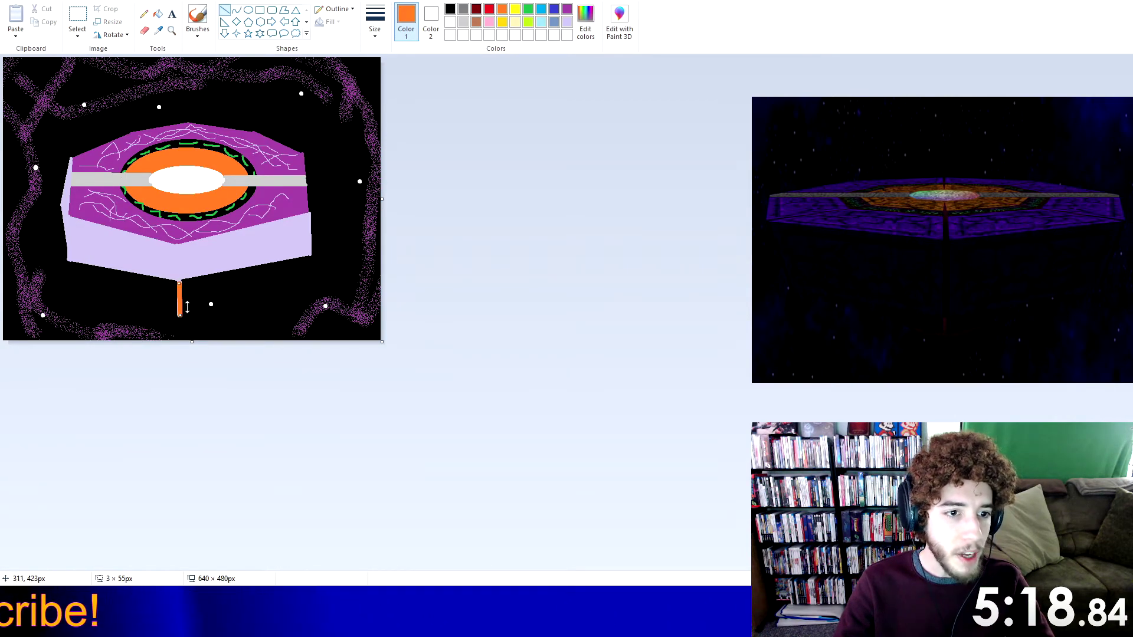
pyautogui.hotkey('ctrl', 'z')
pyautogui.scroll(2, 224, 421)
pyautogui.scroll(-5, 642, 396)
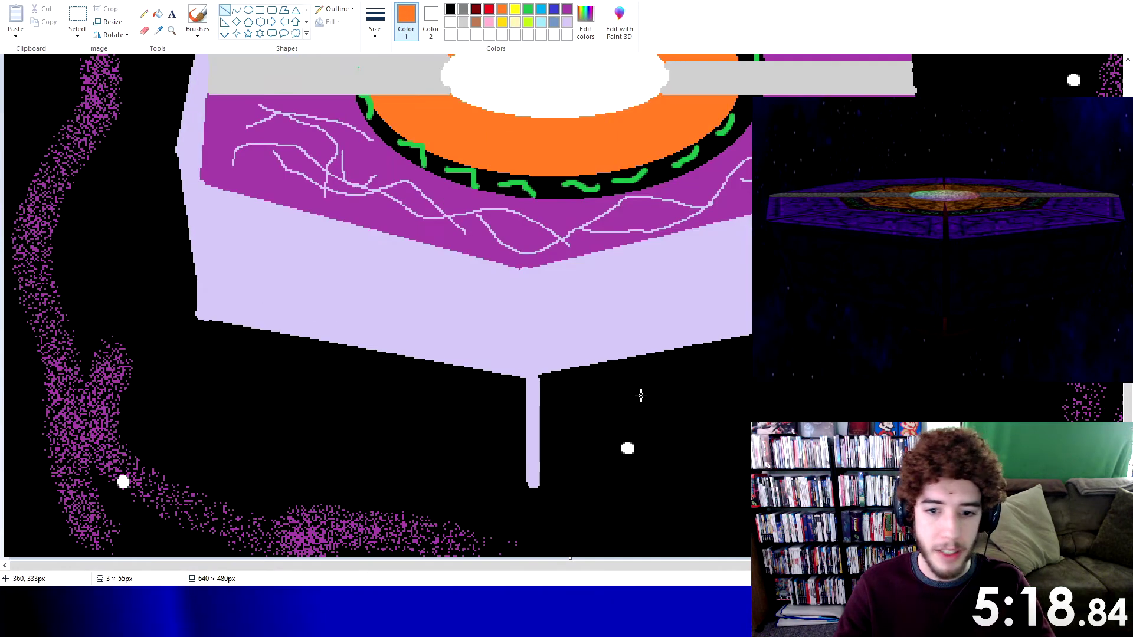
pyautogui.click(145, 16)
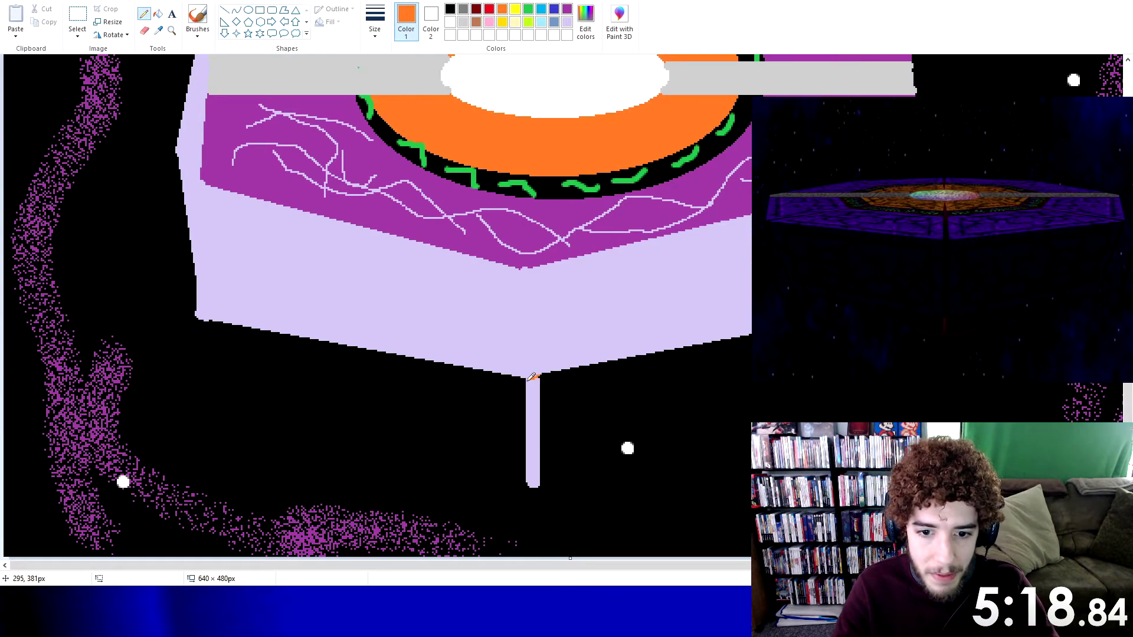
pyautogui.click(158, 14)
pyautogui.click(533, 431)
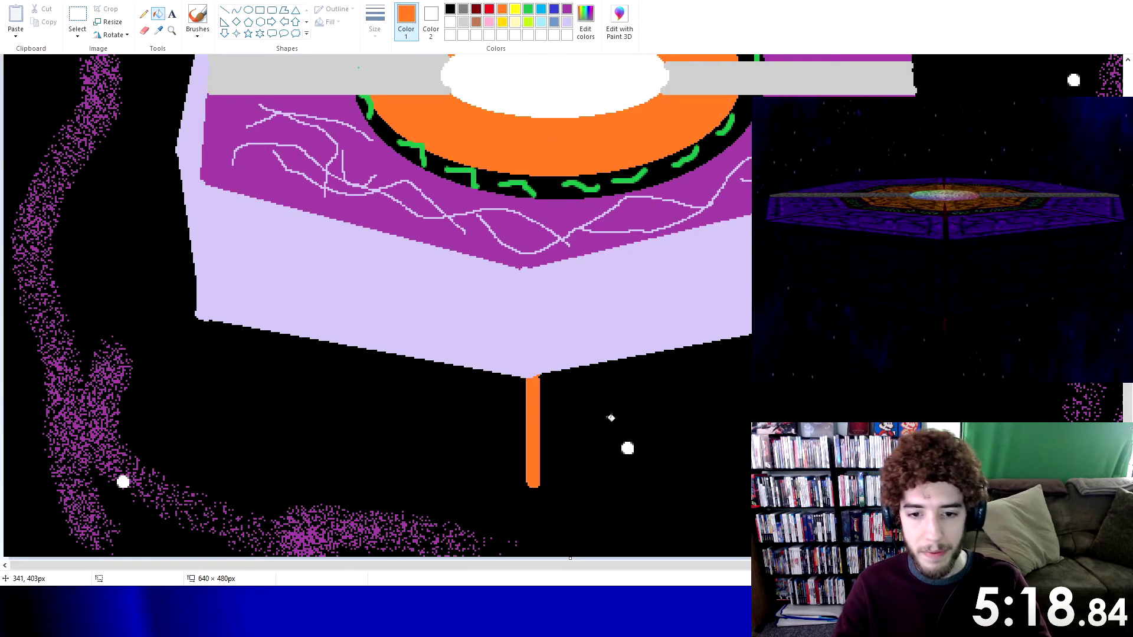
pyautogui.scroll(-2, 424, 337)
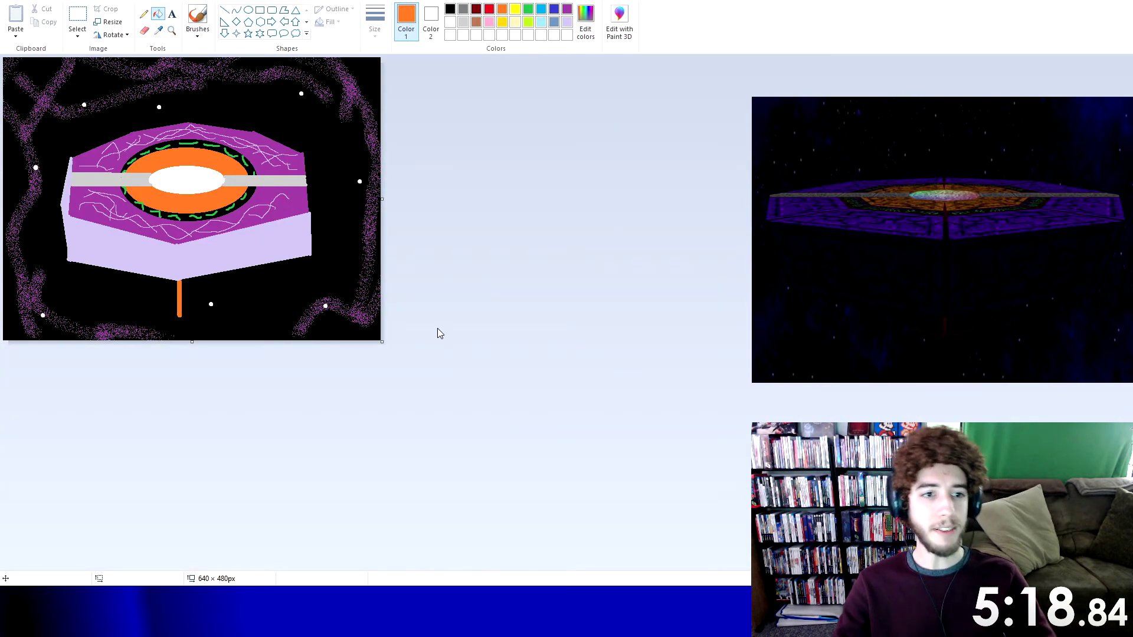